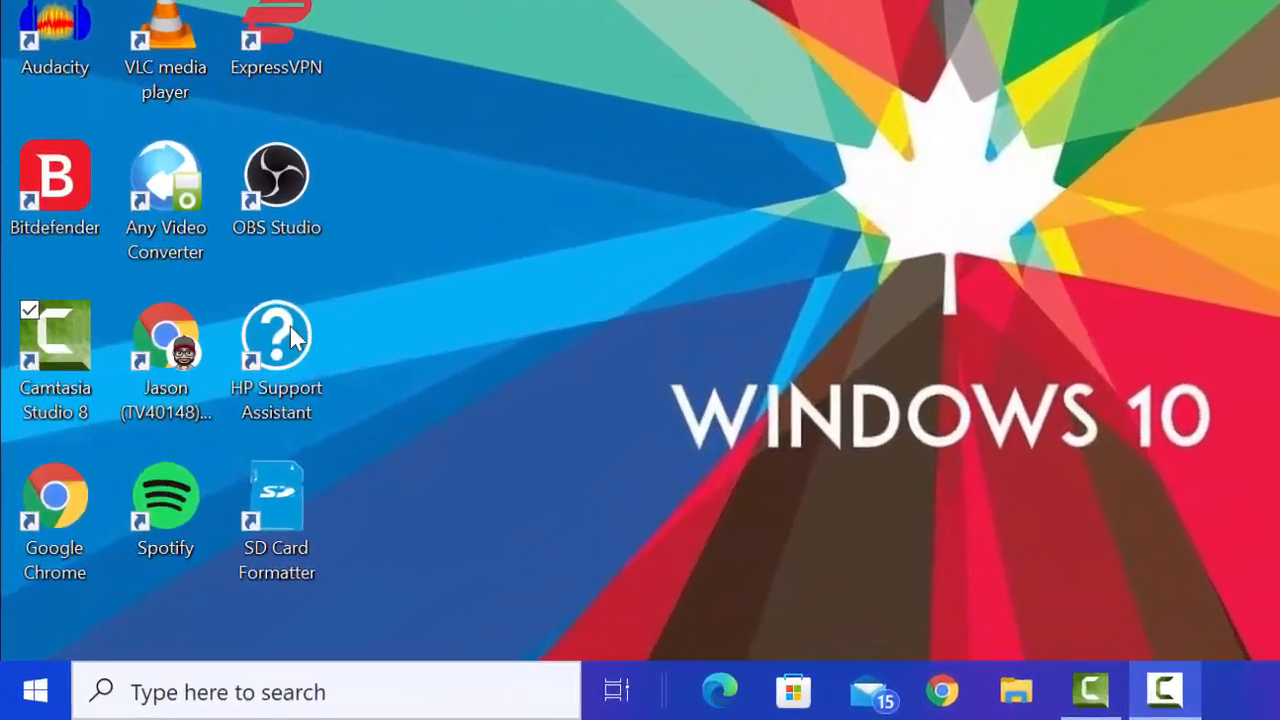
- Open Google Chrome, search the web for "java sdk download", and go to Oracle's Java Downloads page
double_click(68, 505)
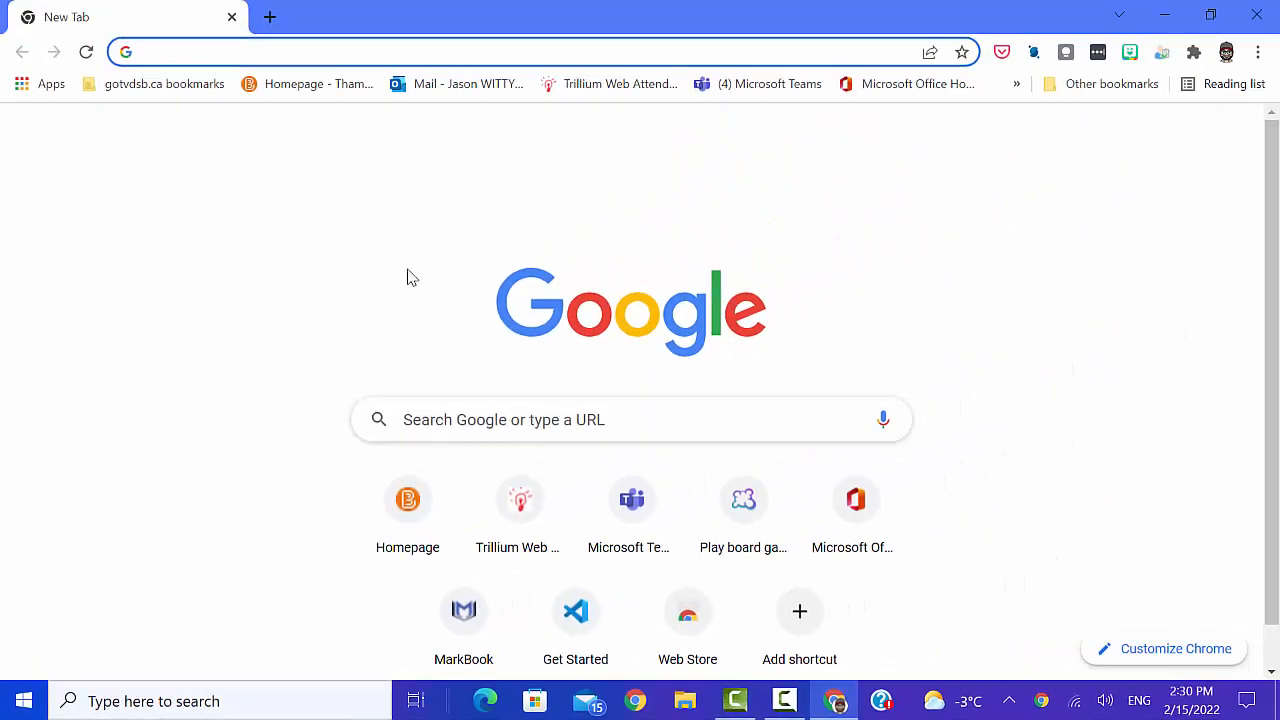
text(ja)
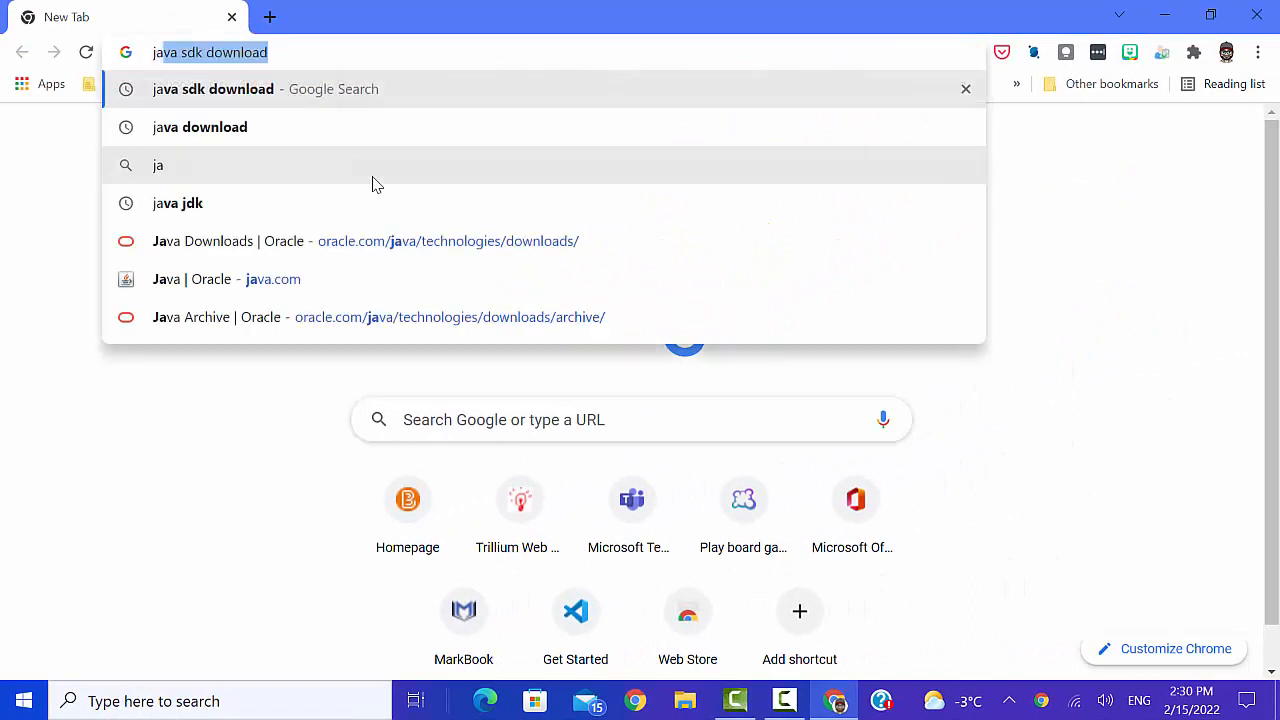
text(va s)
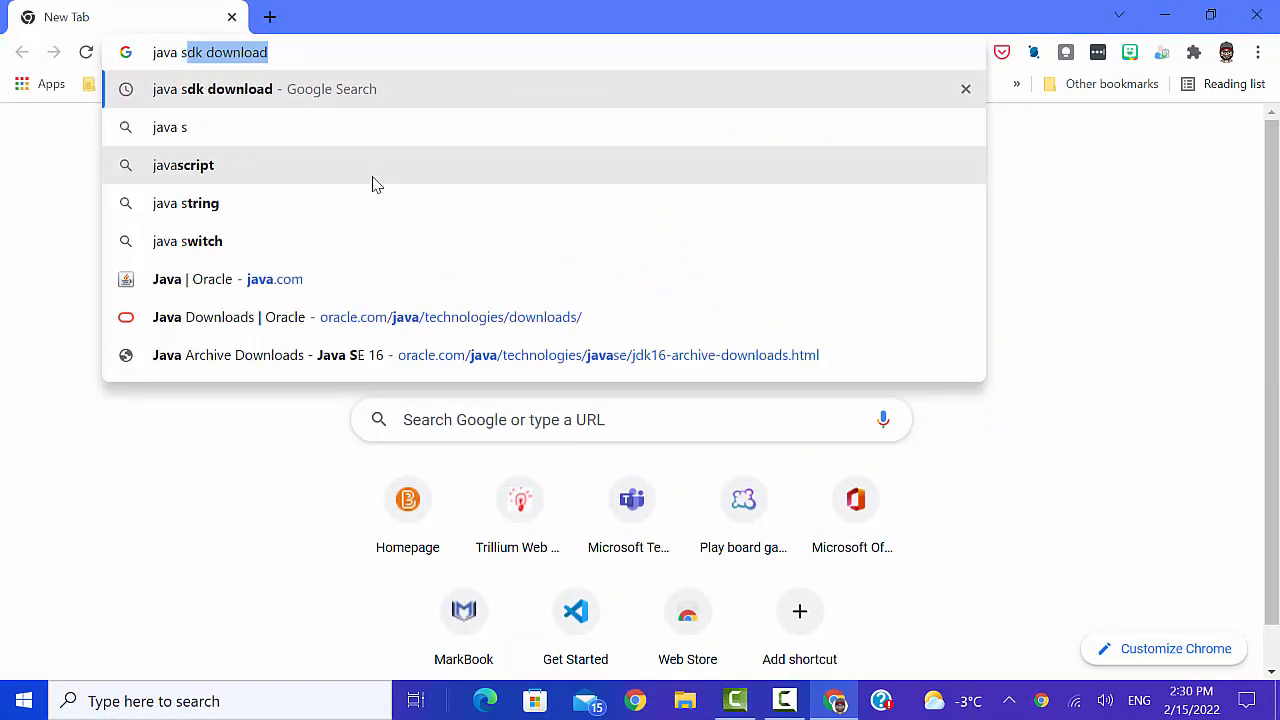
text(dk download)
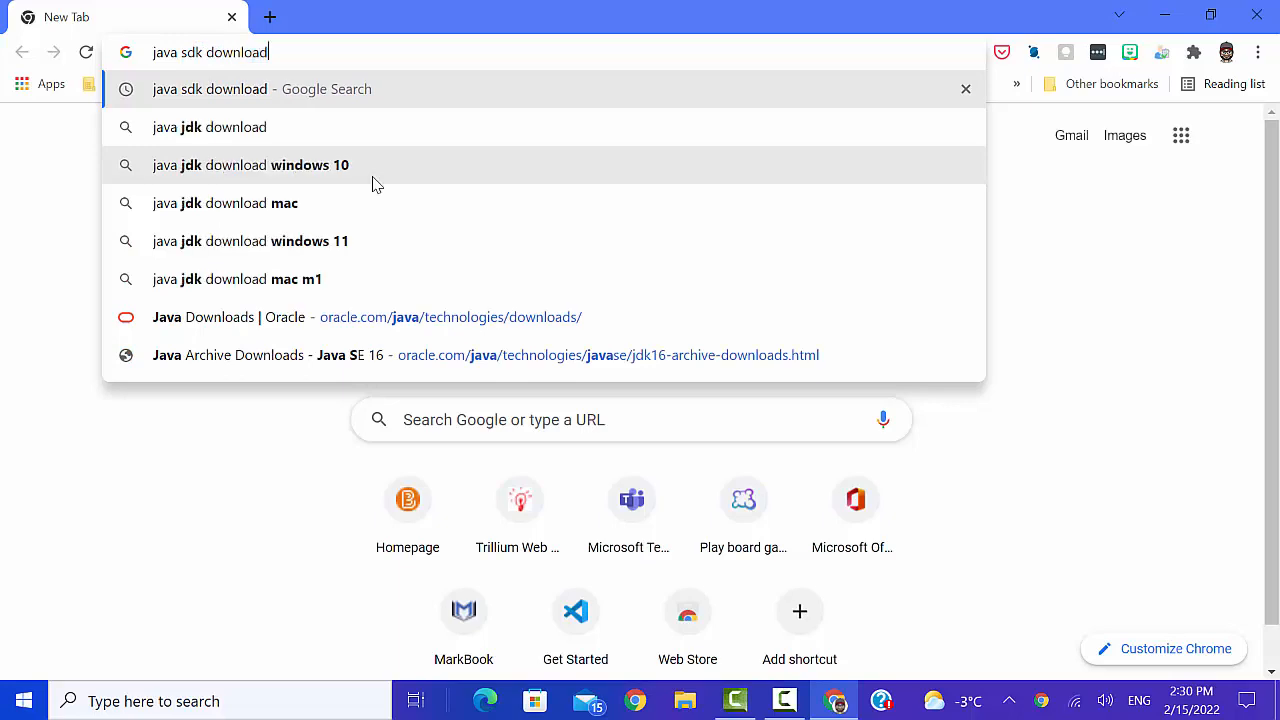
key(Return)
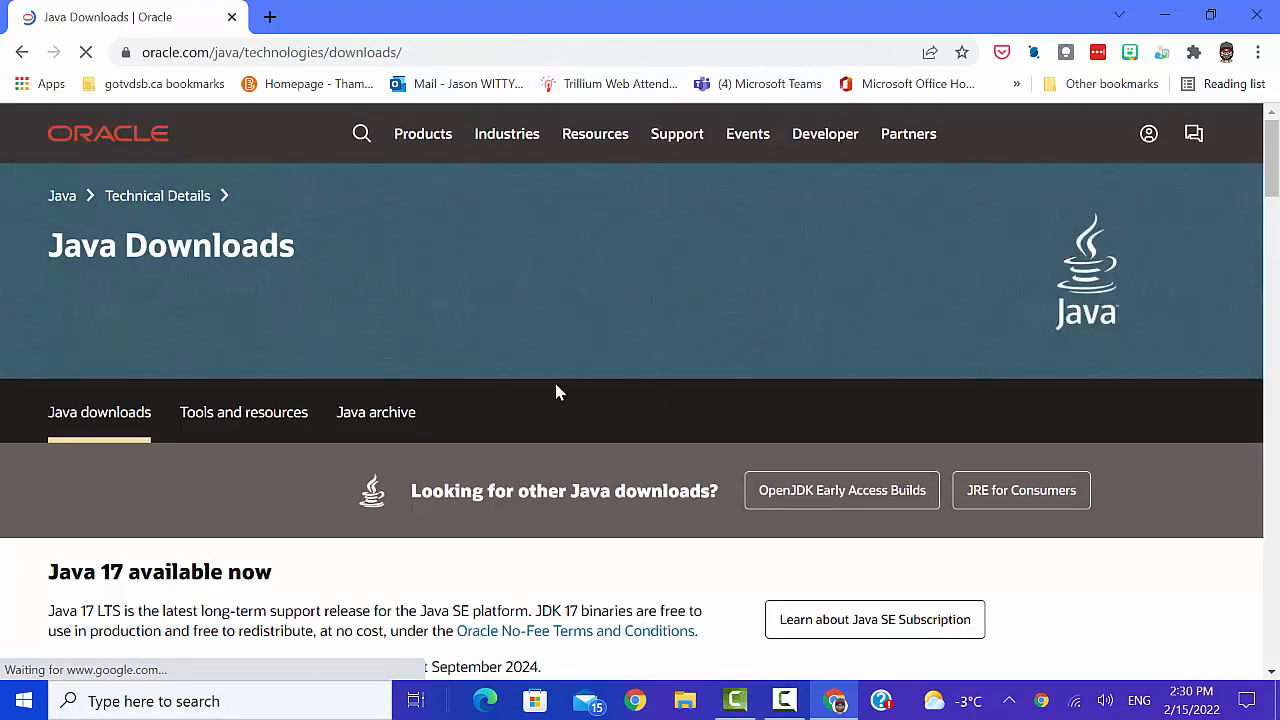
- Download the Windows x64 Installer, jdk-17_windows-x64_bin.exe, from the Java SE Development Kit 17.0.2 downloads
scroll(575, 373, down, 3)
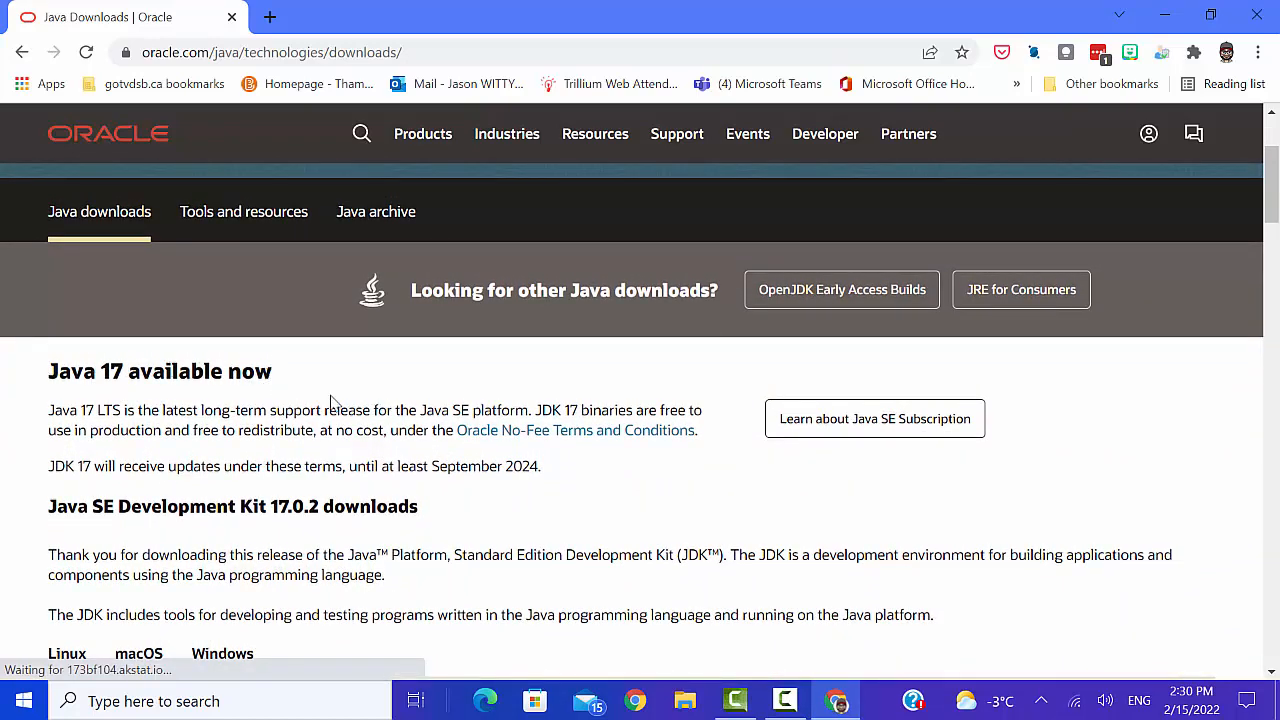
scroll(487, 453, down, 2)
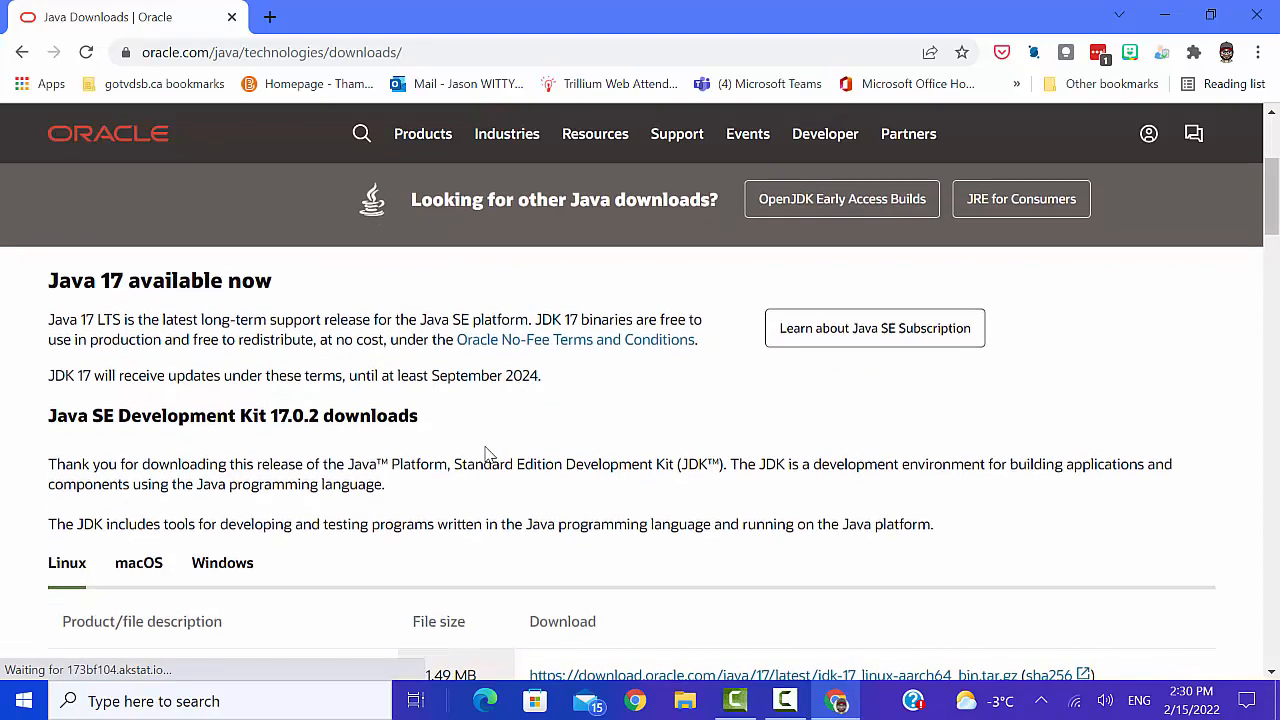
scroll(486, 451, down, 2)
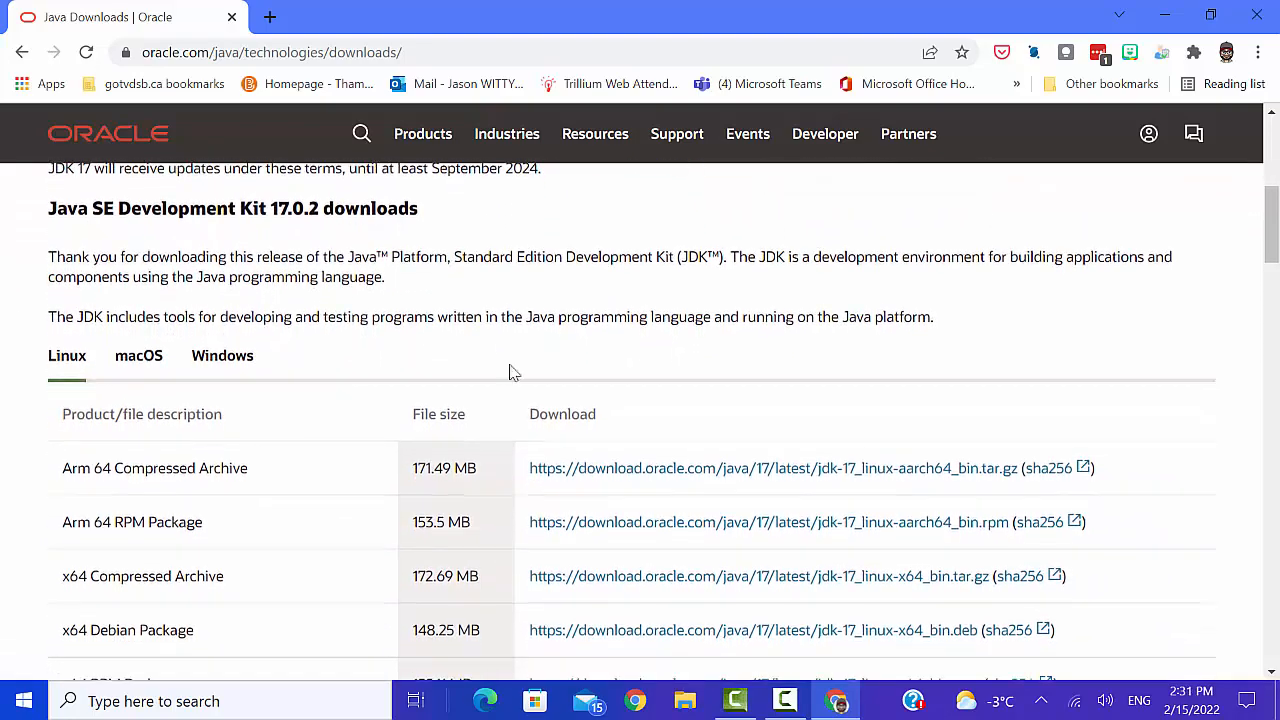
scroll(507, 409, down, 2)
scroll(507, 409, down, 2)
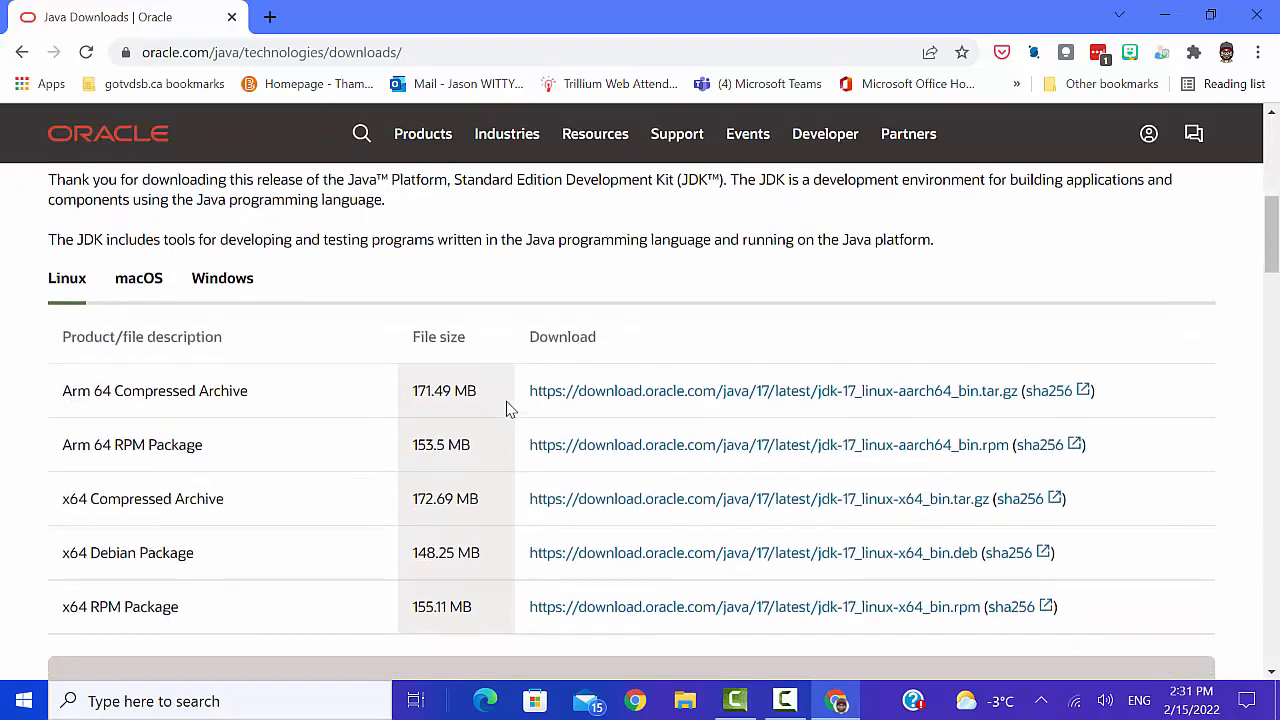
scroll(507, 409, down, 1)
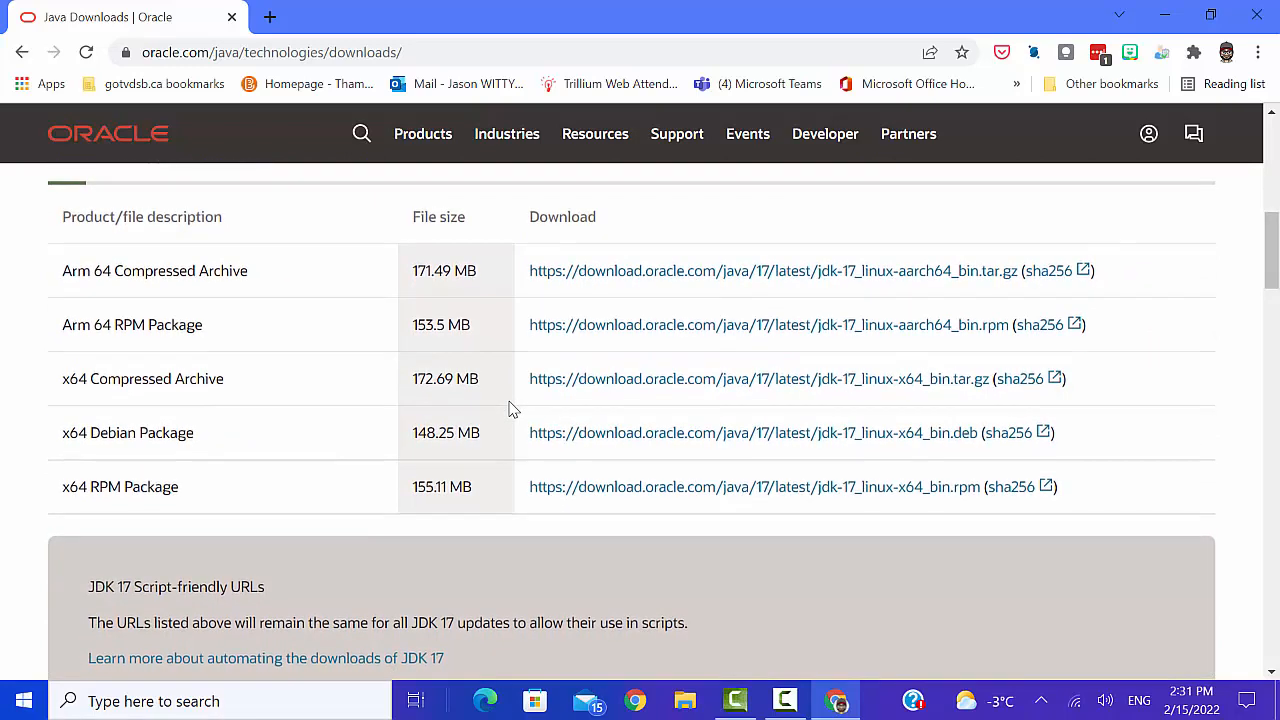
scroll(510, 410, up, 1)
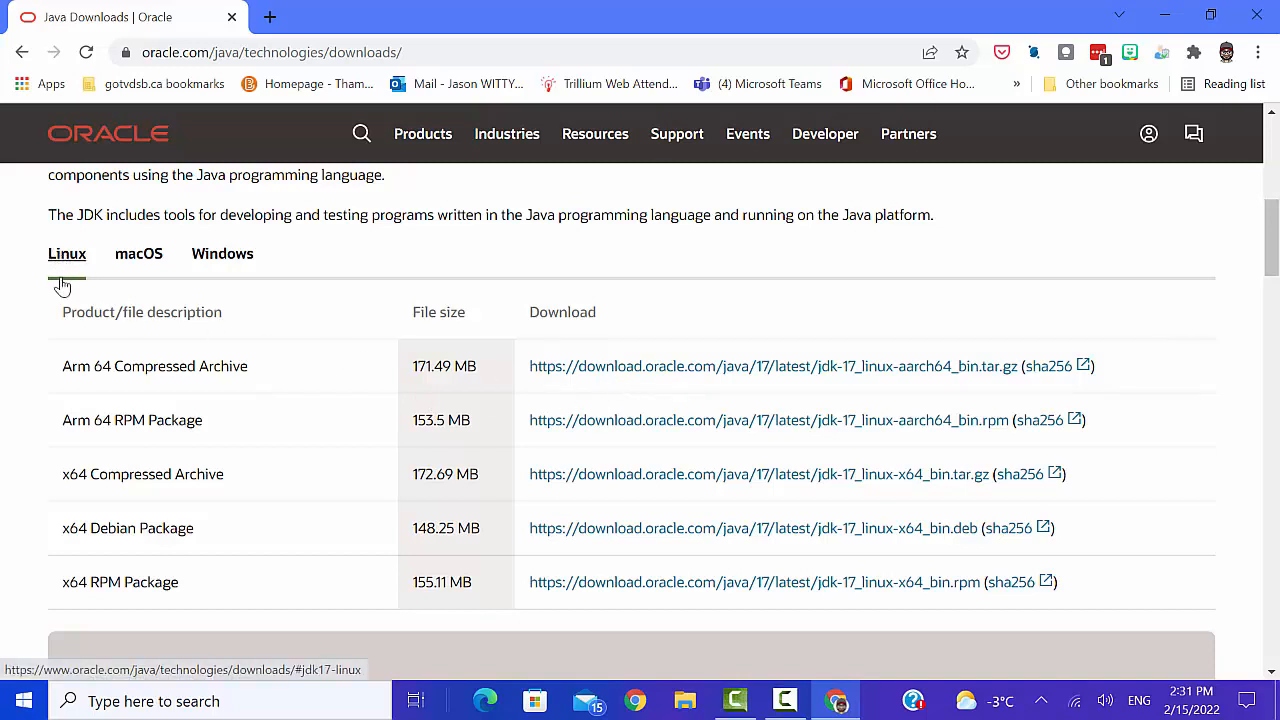
click(127, 262)
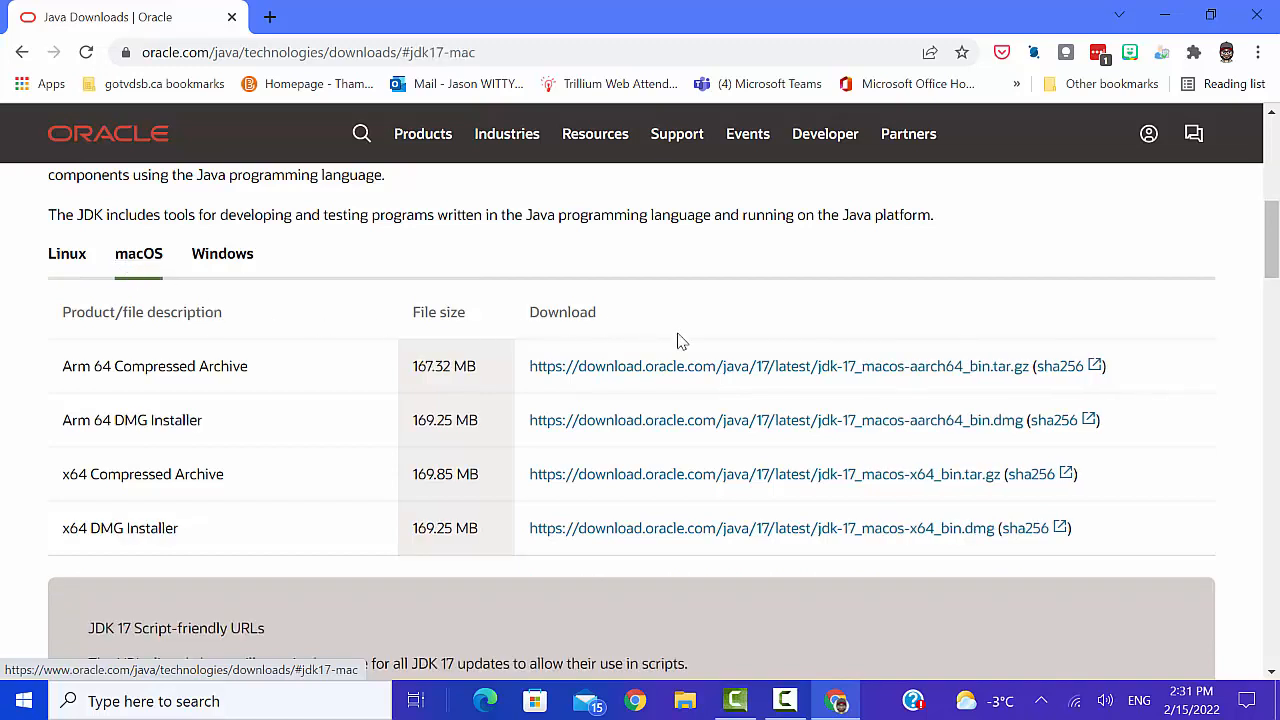
click(234, 258)
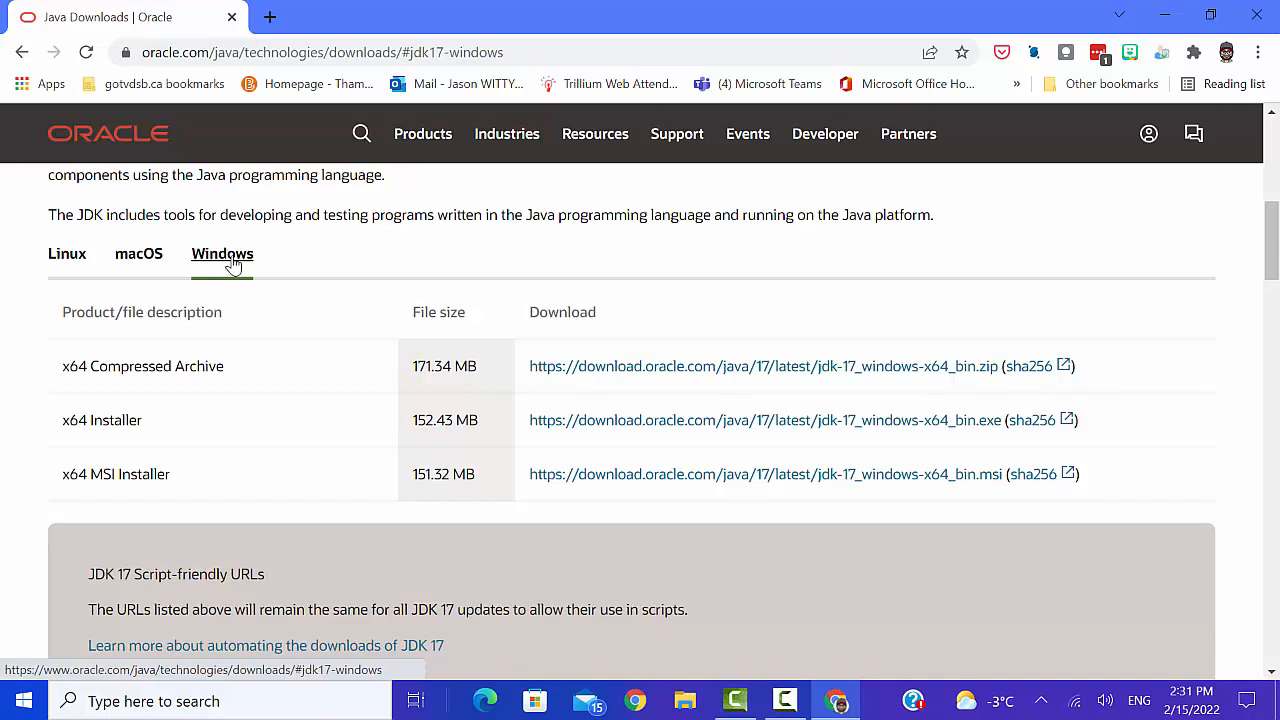
click(822, 428)
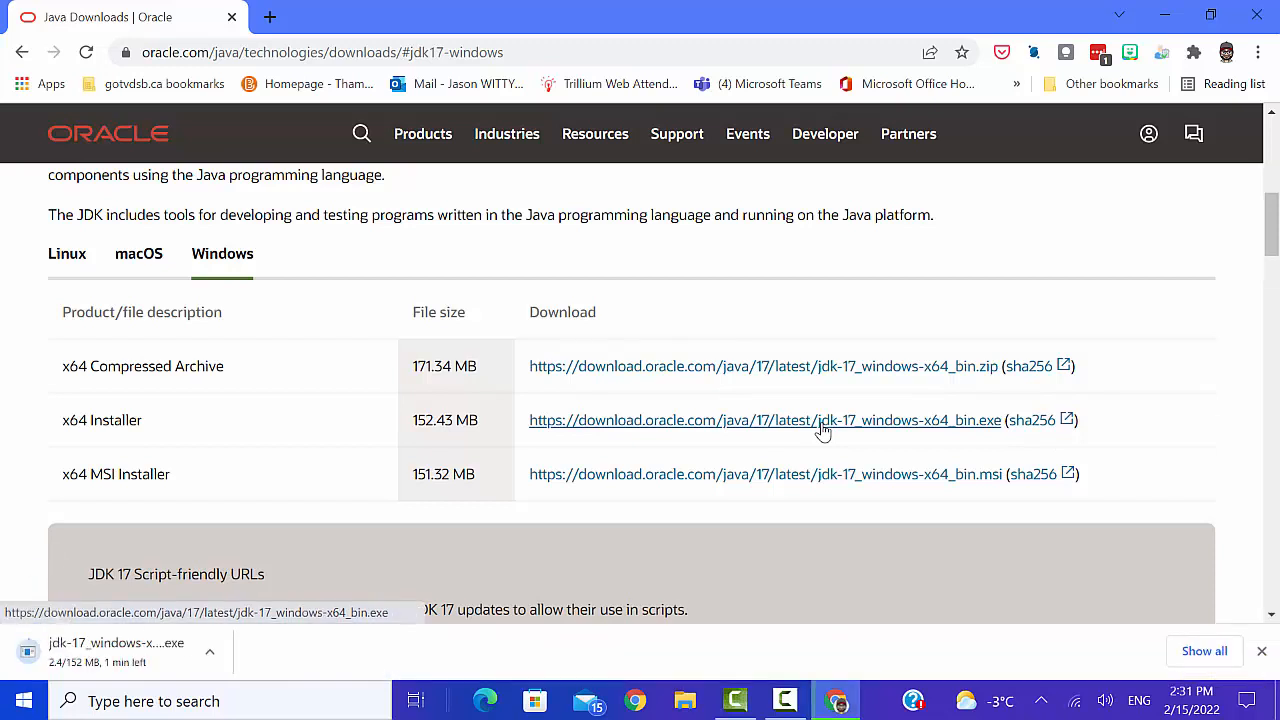
- Run the downloaded JDK installer, install Java SE Development Kit 17.0.2 to the default C:\Program Files\Java\jdk-17.0.2\ folder, and close the wizard
click(105, 663)
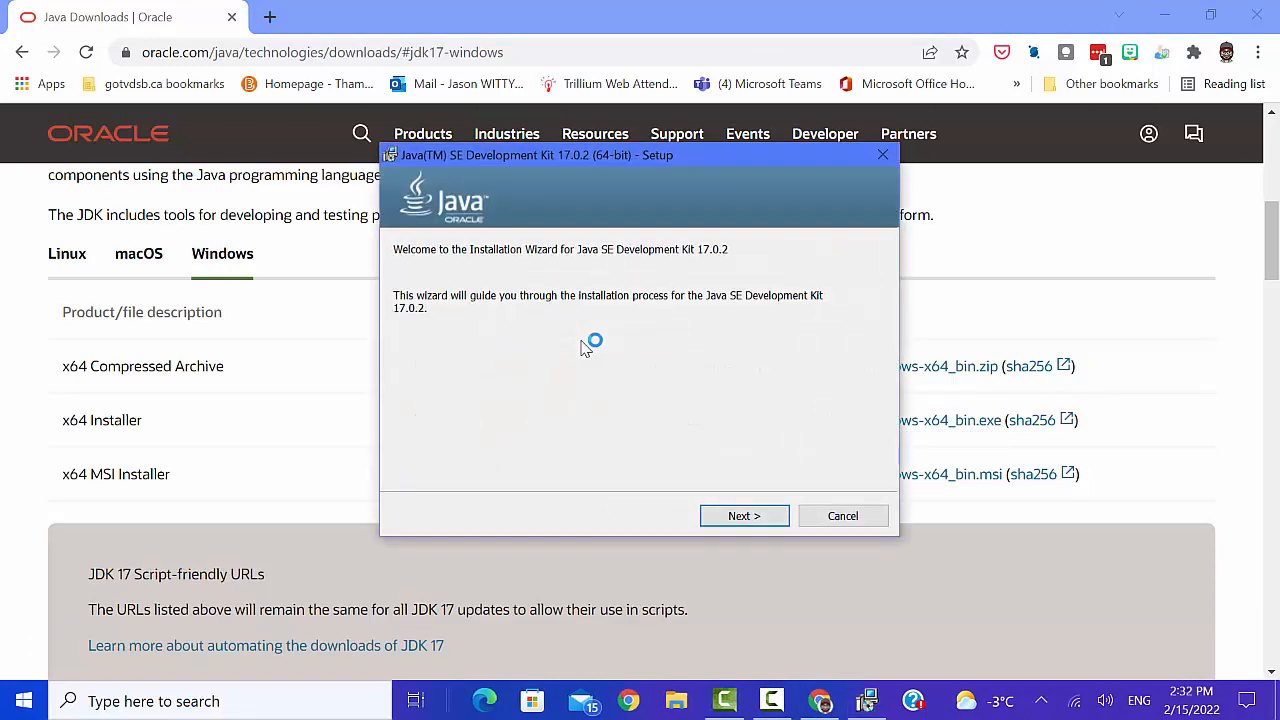
click(735, 524)
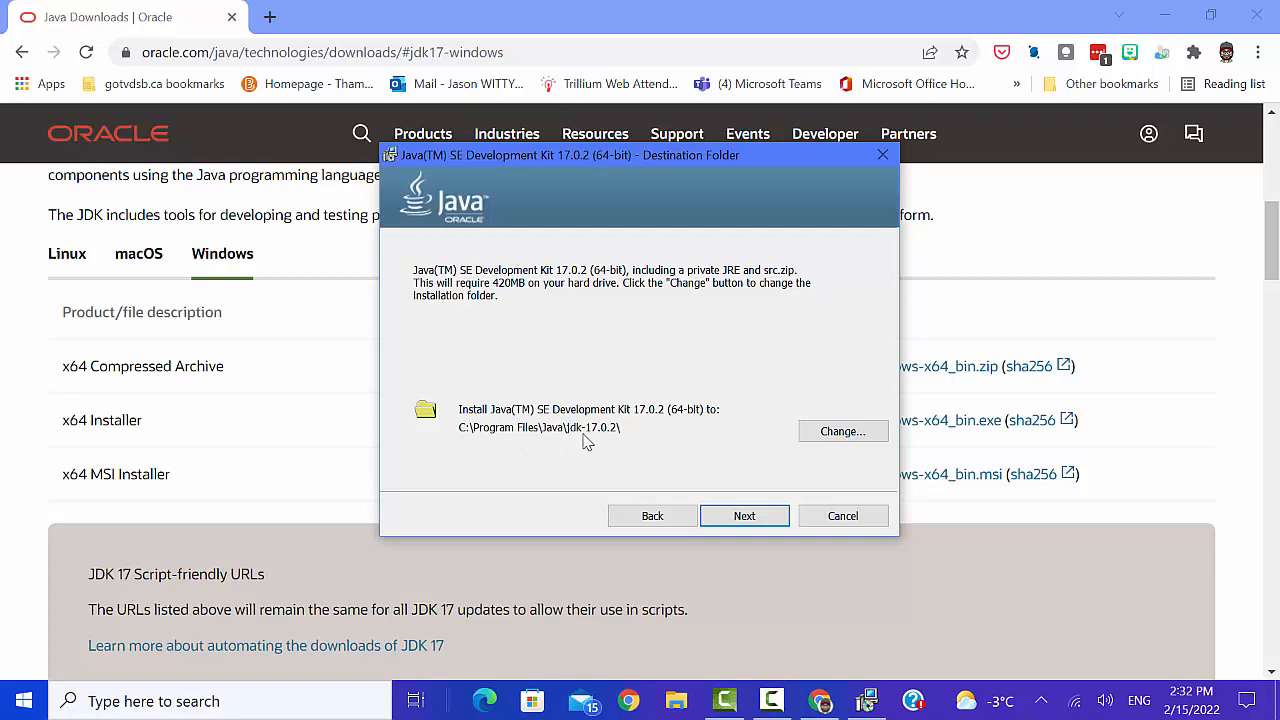
click(740, 517)
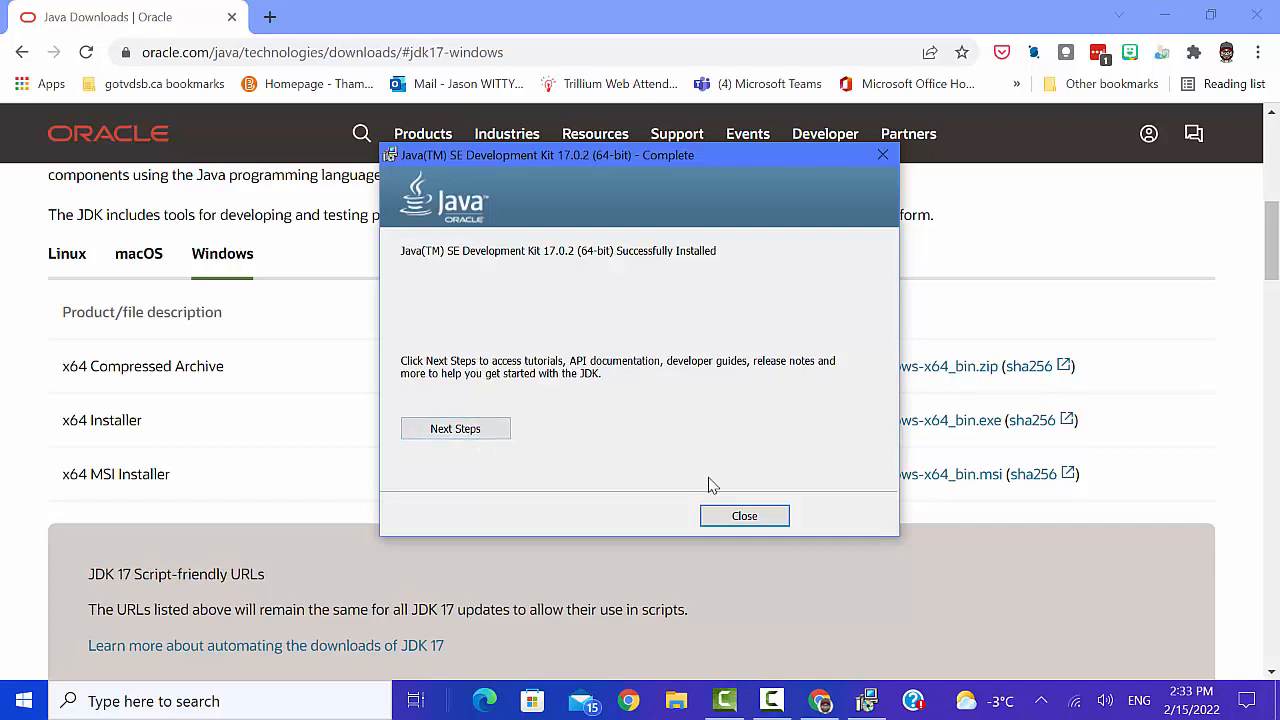
click(742, 517)
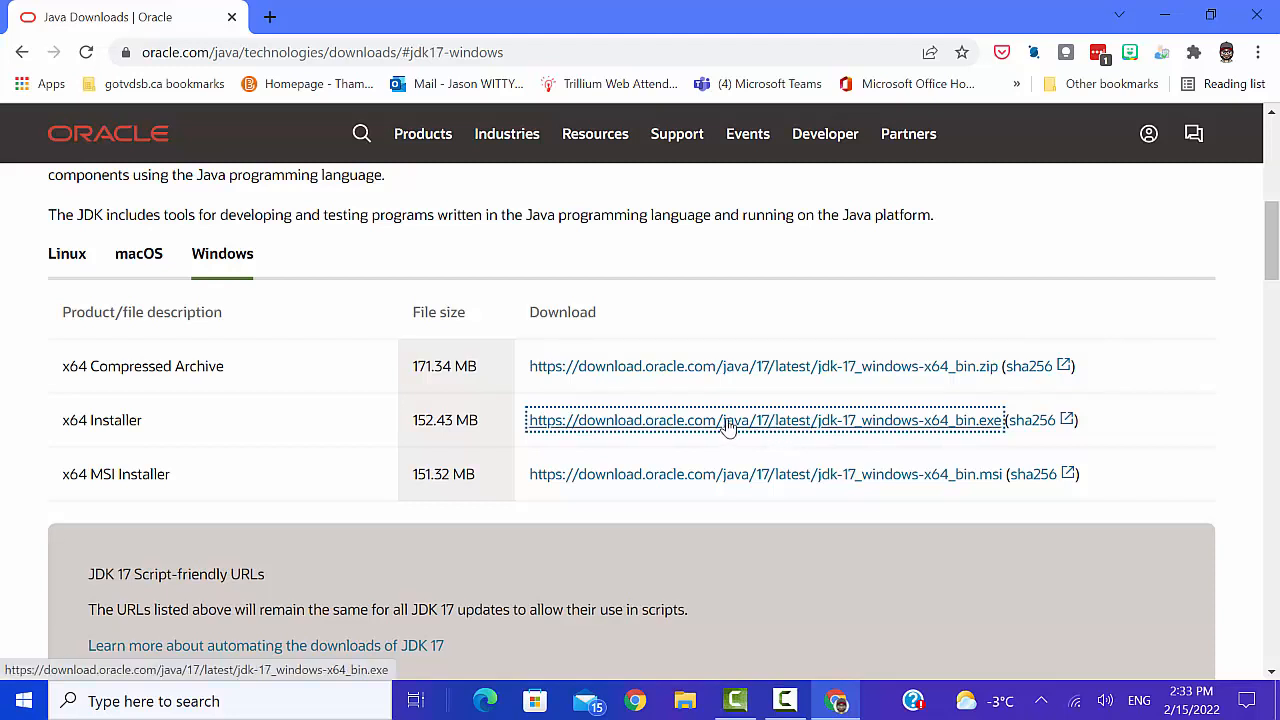
- Search the web for "apache netbeans" and open the official Welcome to Apache NetBeans site
click(283, 56)
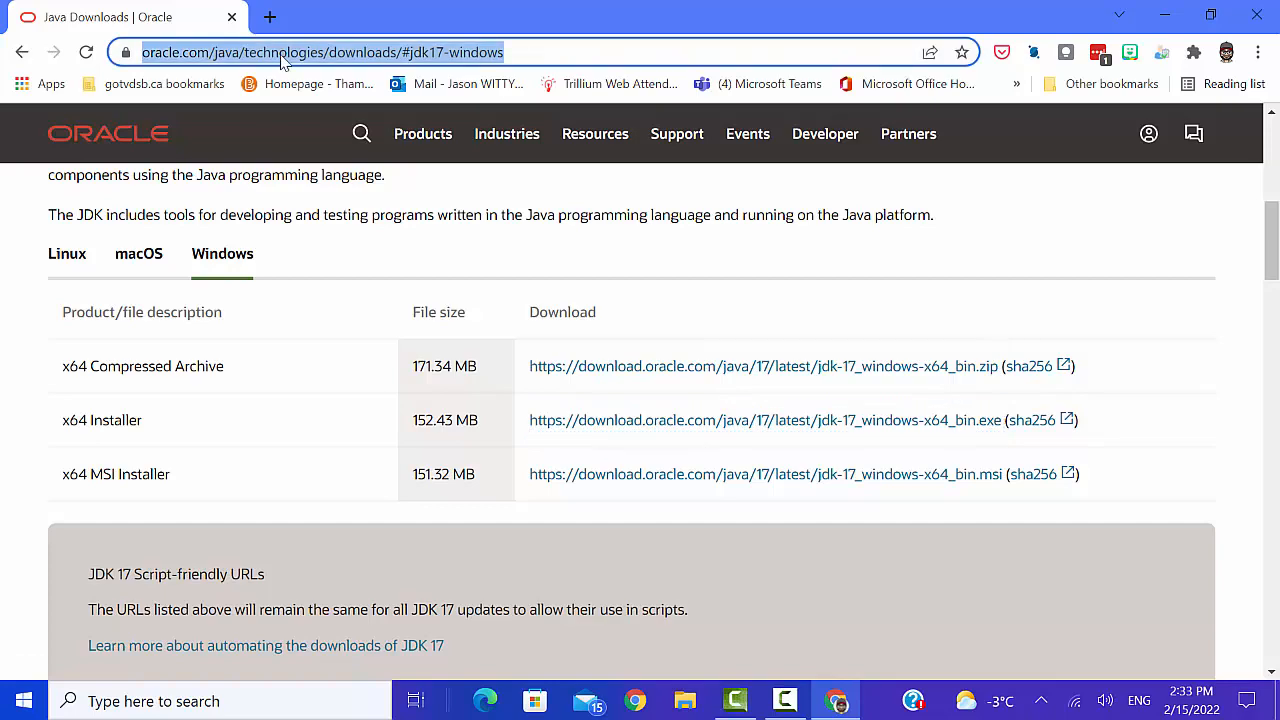
text(apache ne)
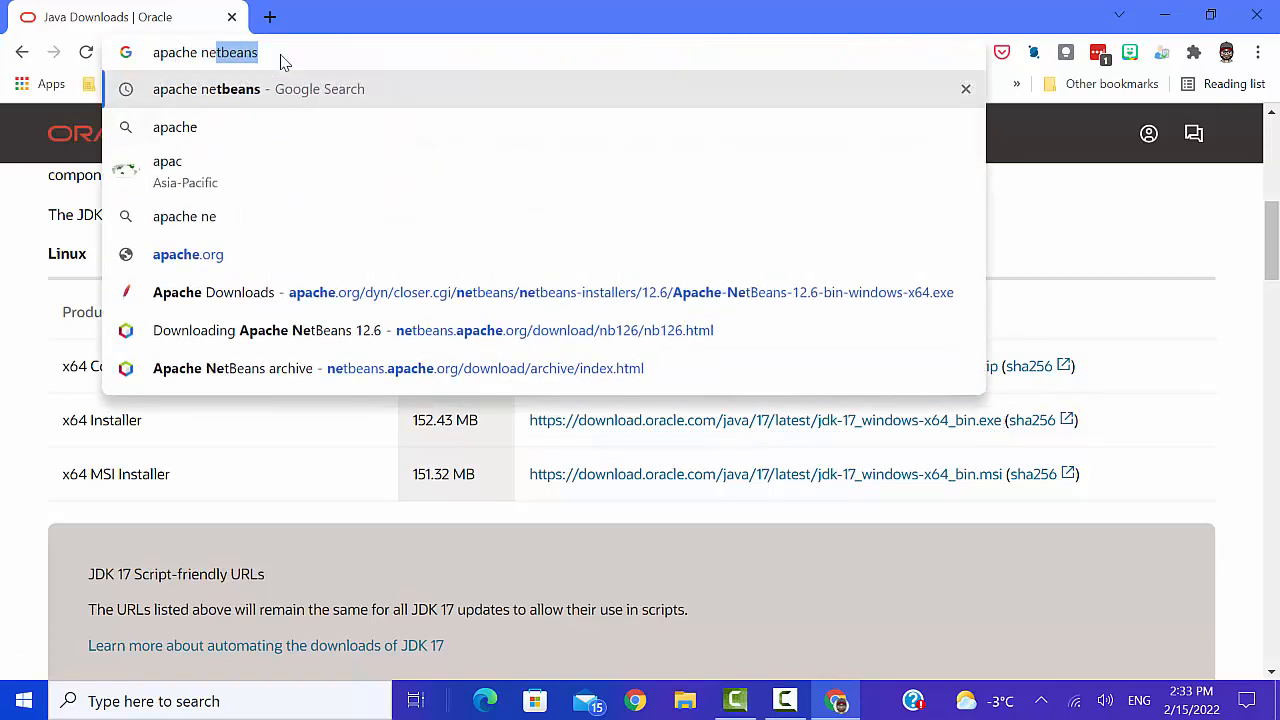
text(tbeans)
key(Return)
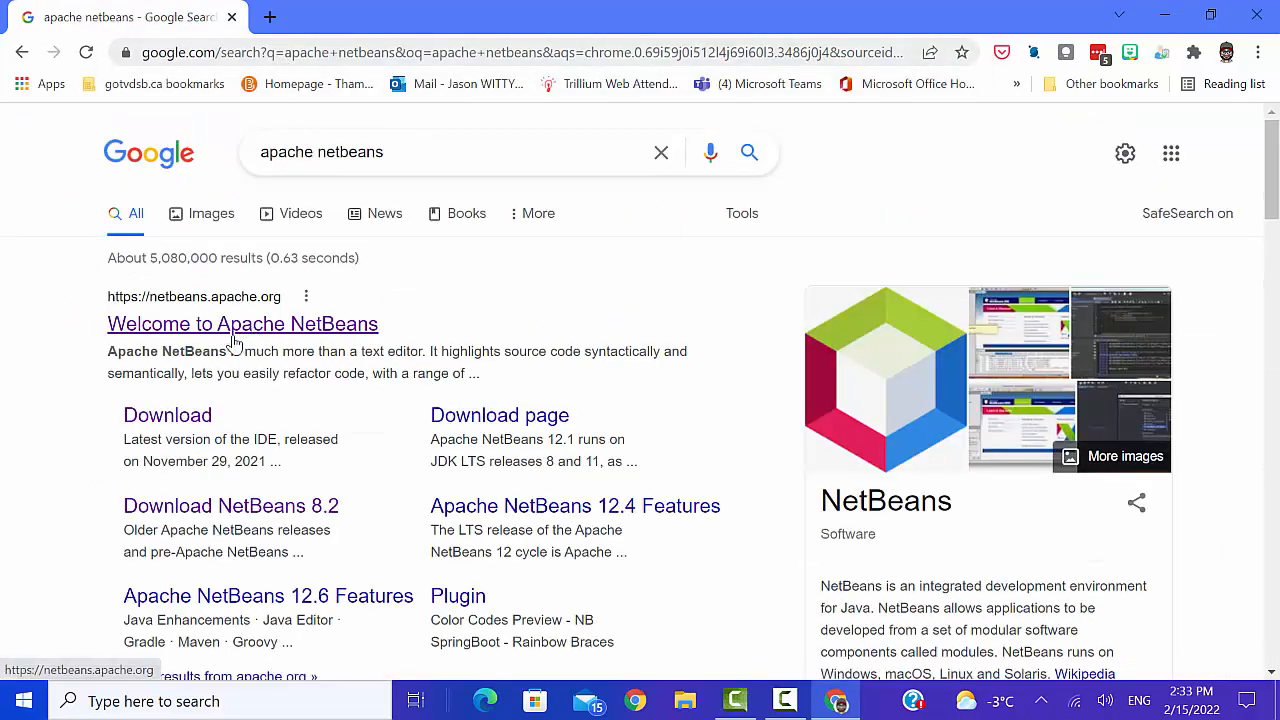
click(233, 328)
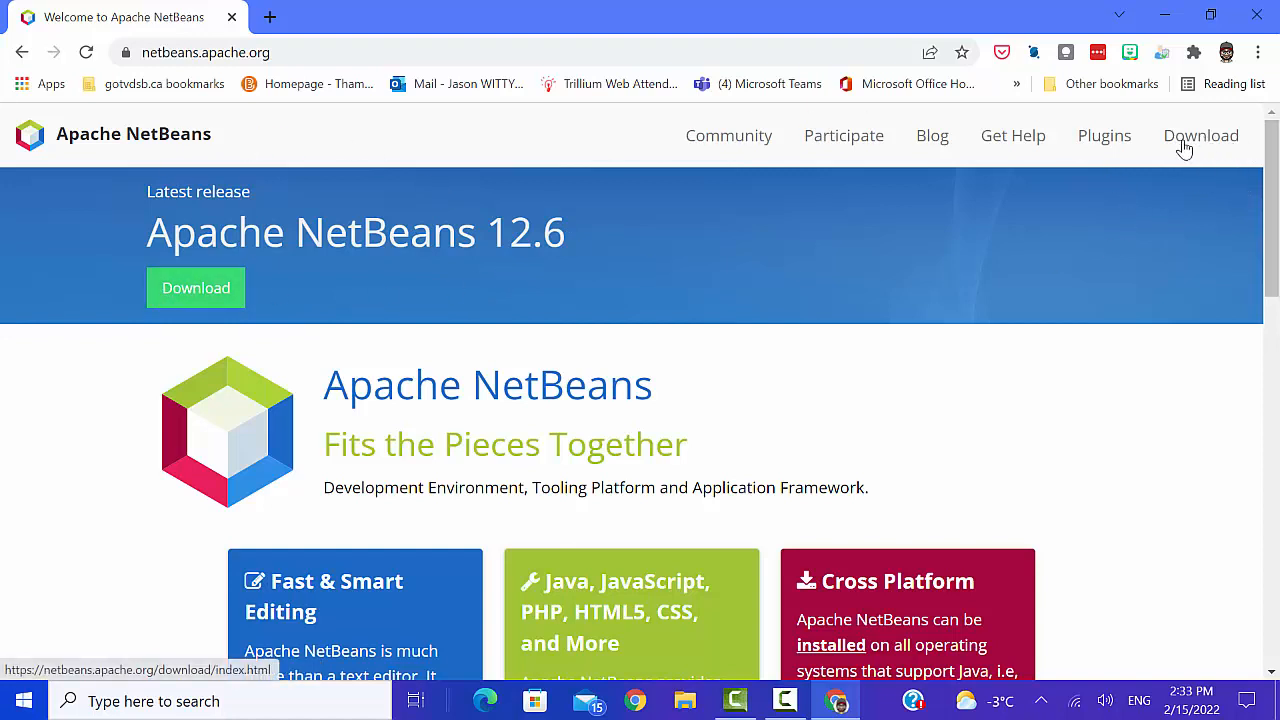
- Download the NetBeans 12.6 Windows installer, Apache-NetBeans-12.6-bin-windows-x64.exe, from the suggested Apache download site
click(190, 302)
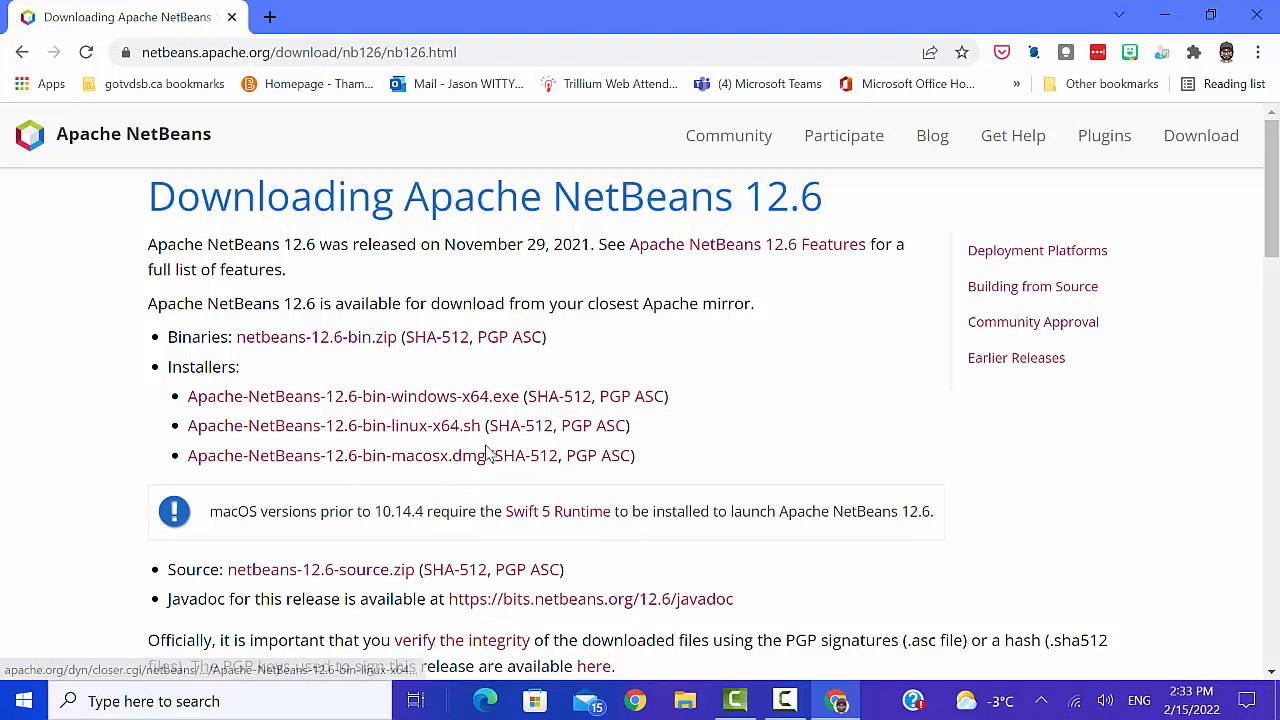
click(440, 404)
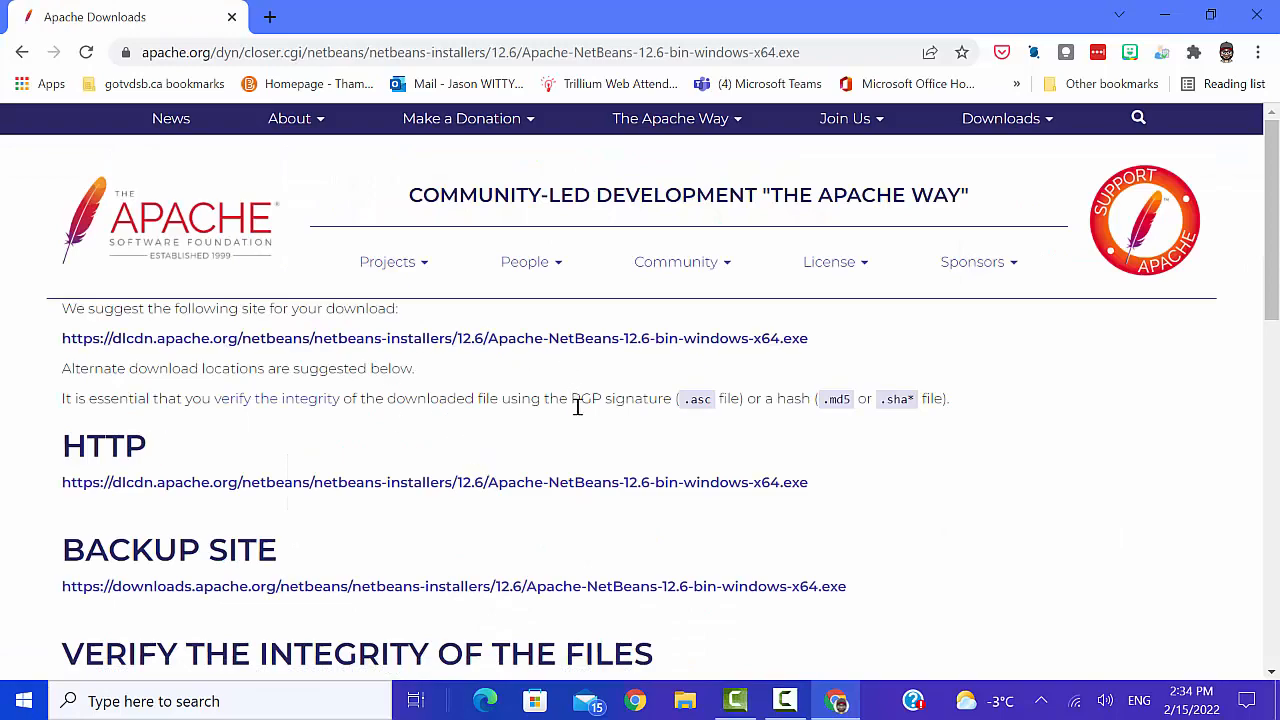
scroll(570, 429, down, 1)
scroll(561, 437, down, 1)
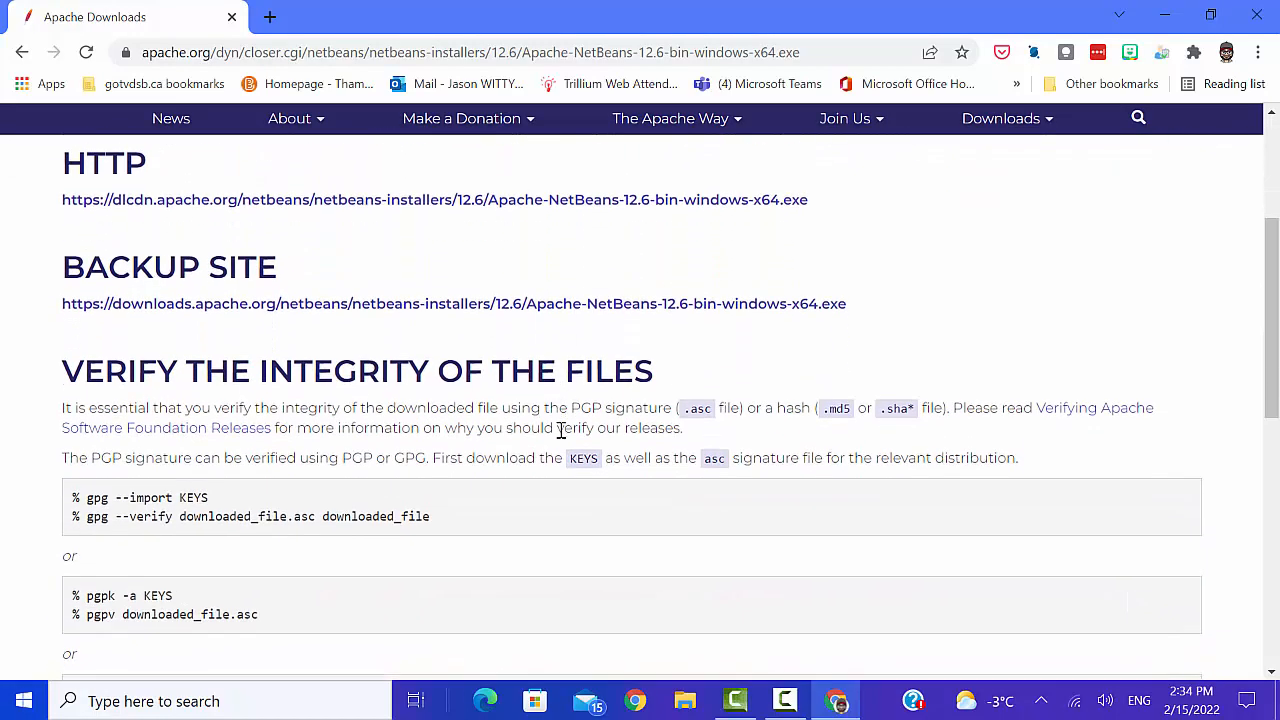
scroll(561, 435, up, 4)
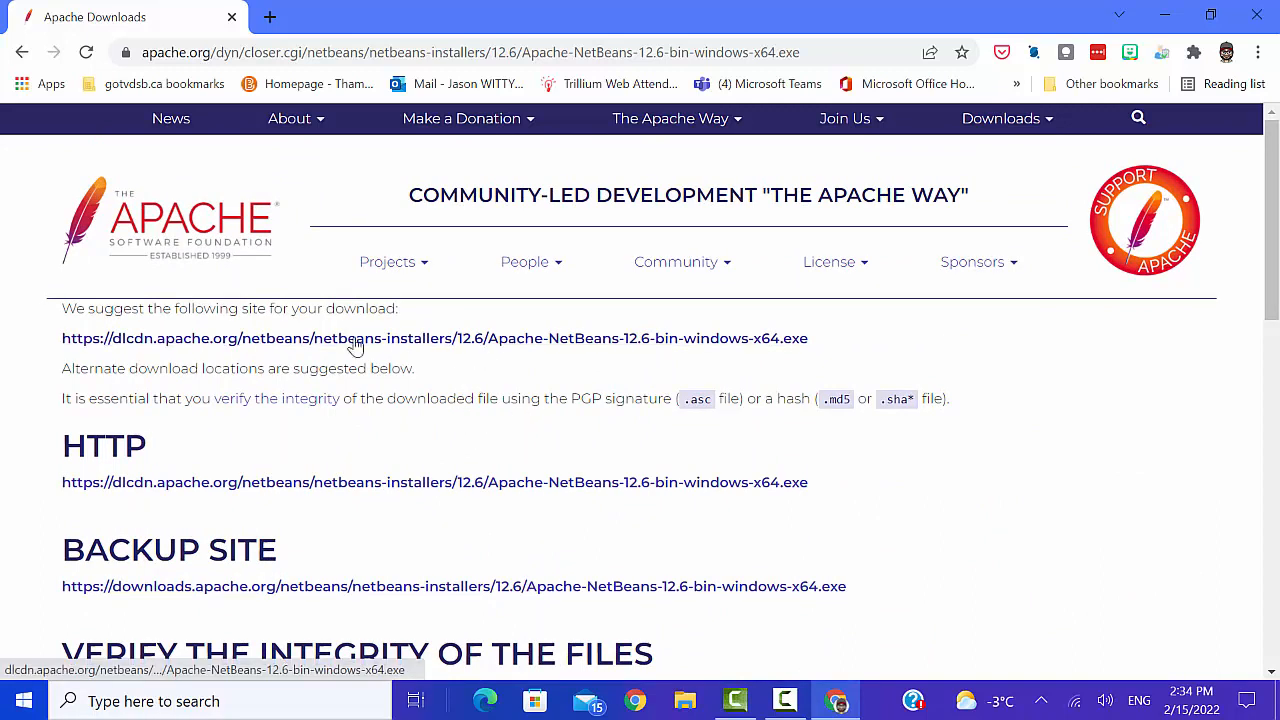
click(468, 342)
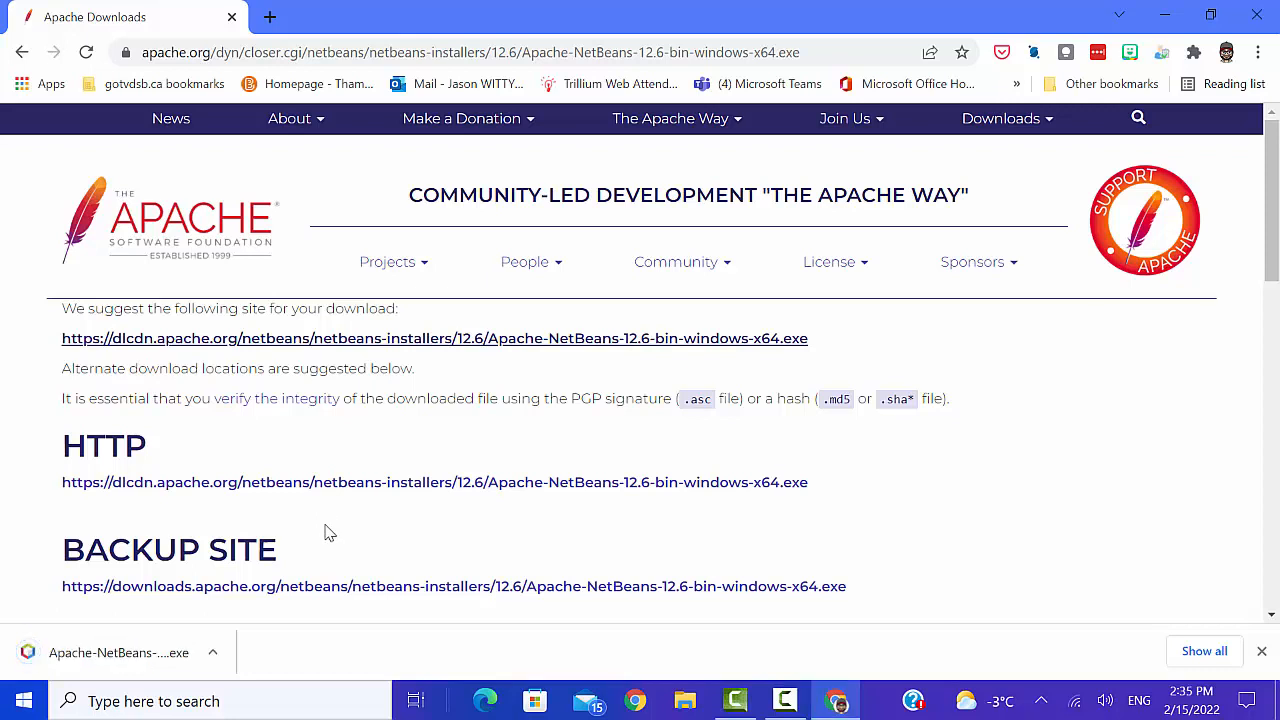
- Launch the downloaded NetBeans installer, keep the default packs and runtimes, and accept the license agreement
click(100, 655)
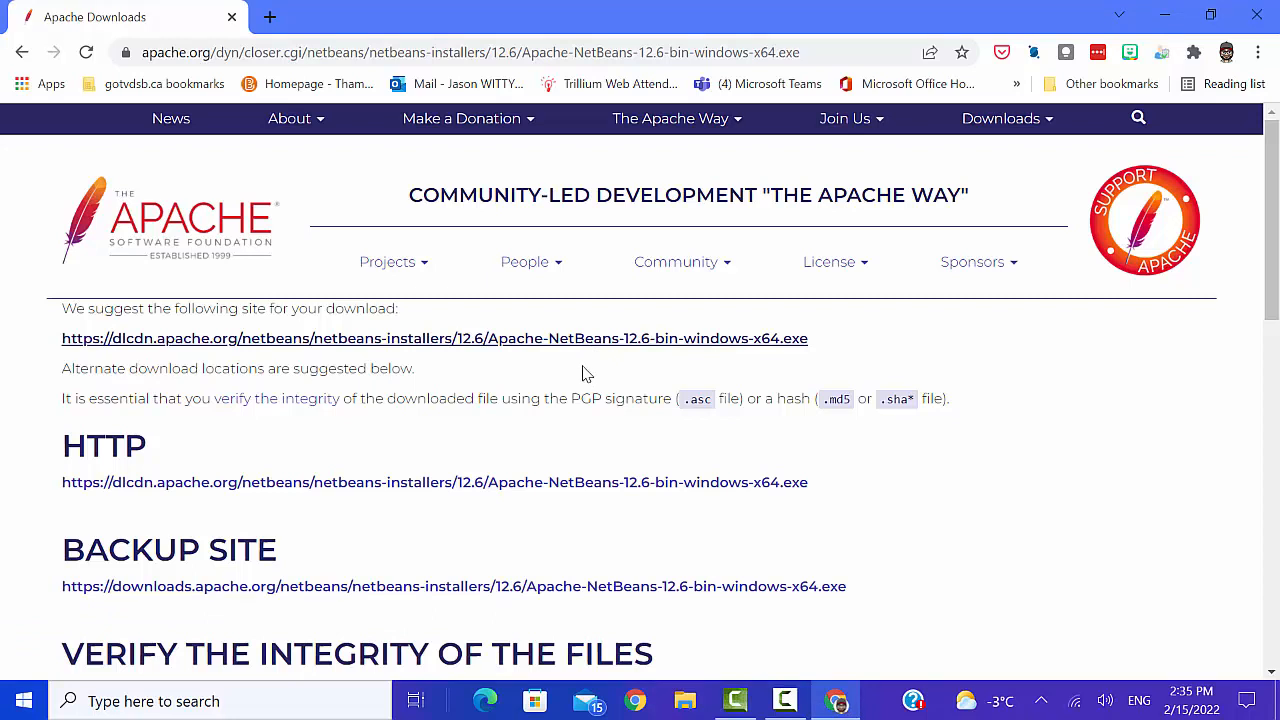
click(641, 347)
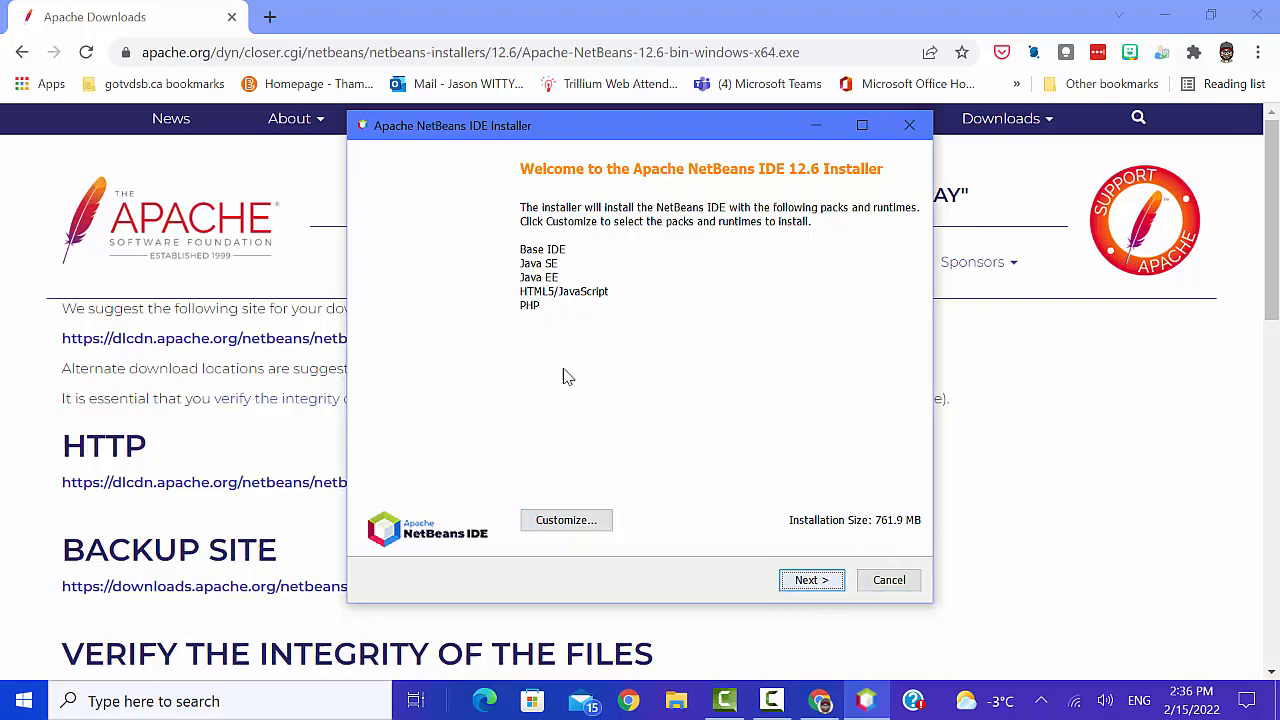
click(811, 580)
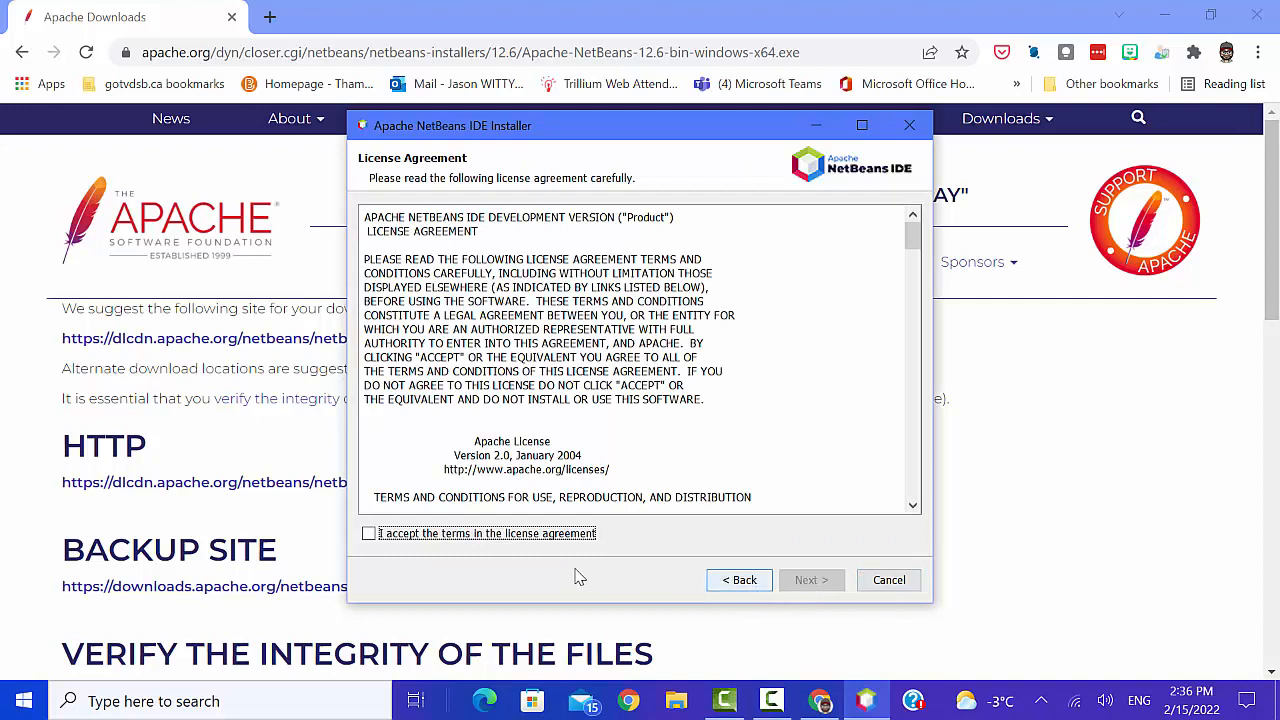
click(369, 536)
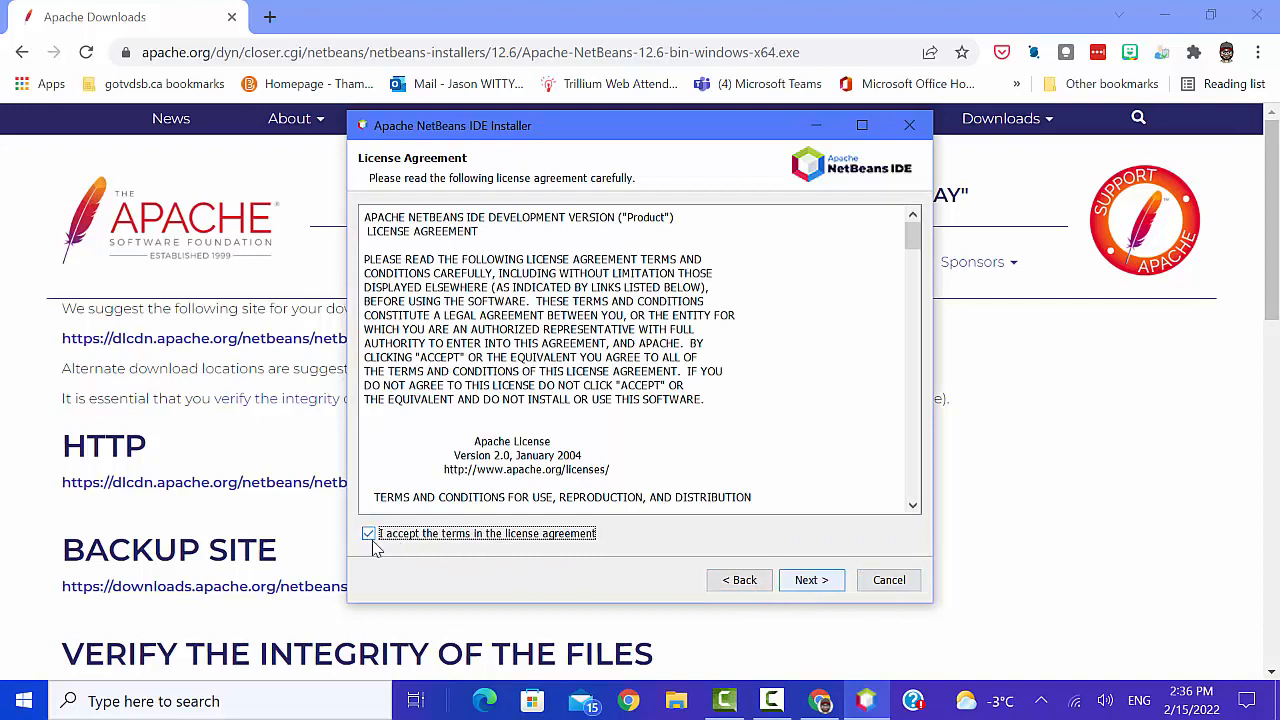
click(815, 582)
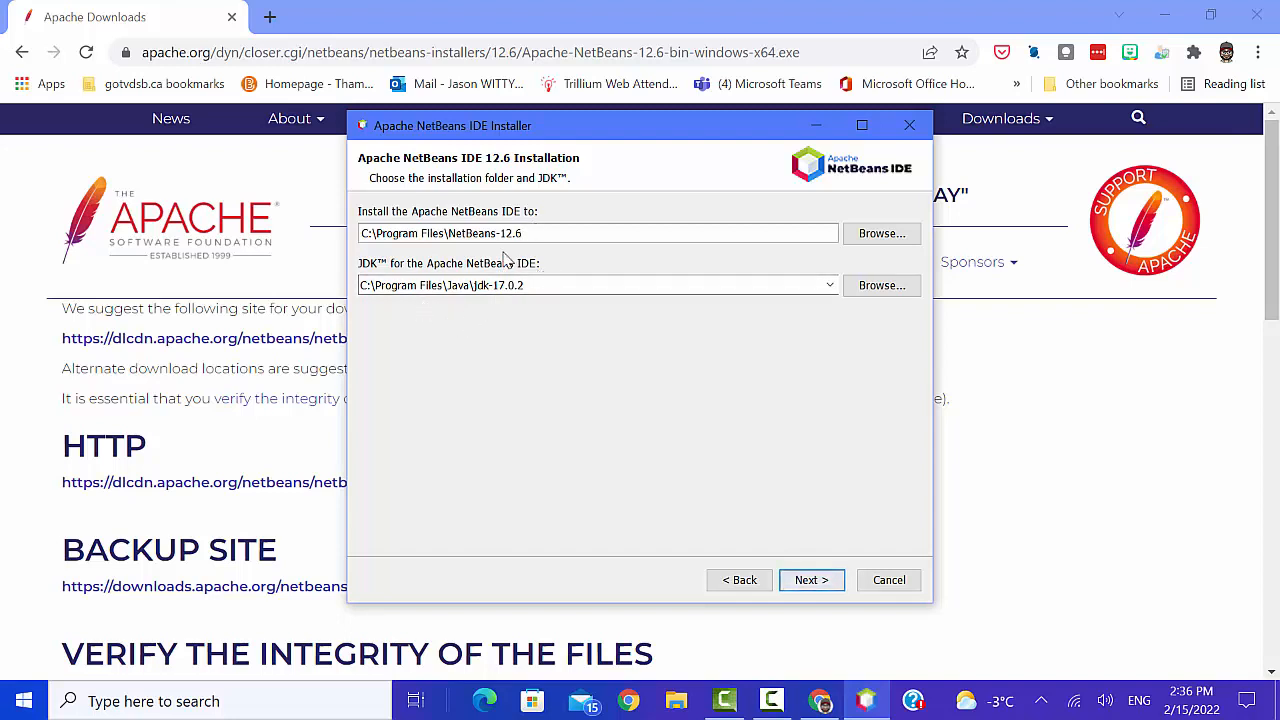
- Install NetBeans to C:\Program Files\NetBeans-12.6 with JDK jdk-17.0.2 and Check for Updates enabled, and finish the setup
click(809, 580)
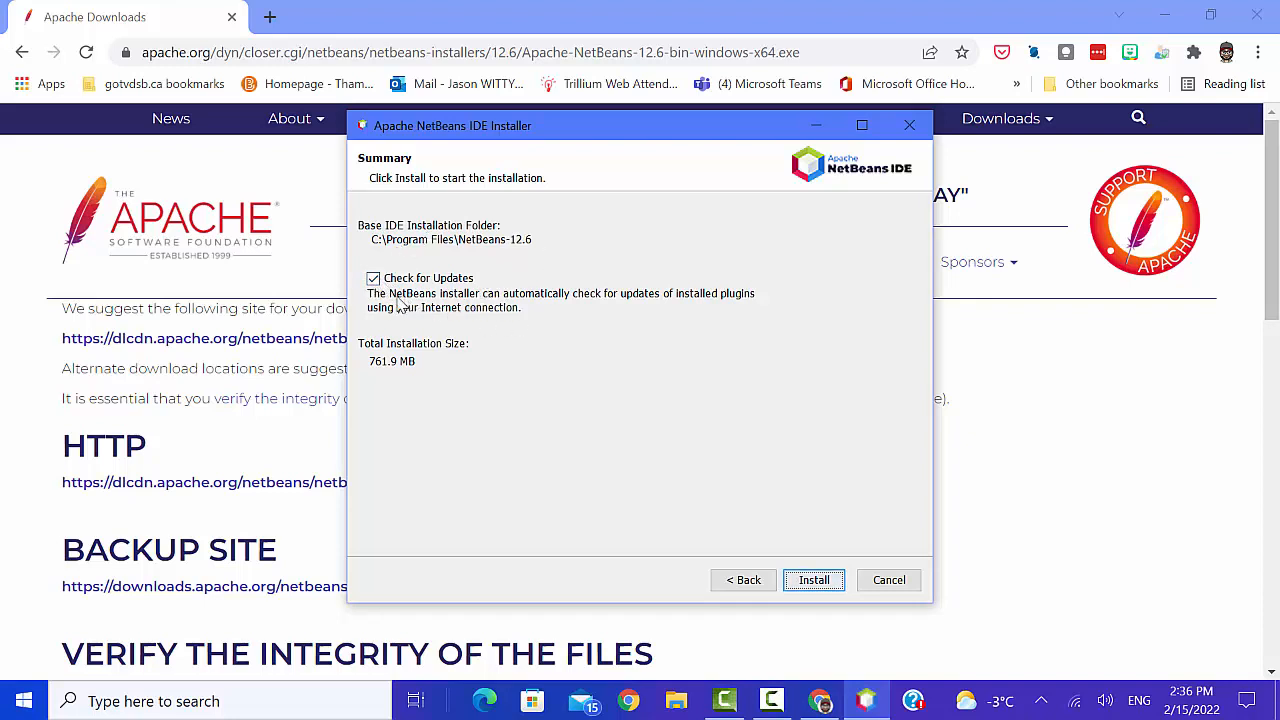
click(810, 580)
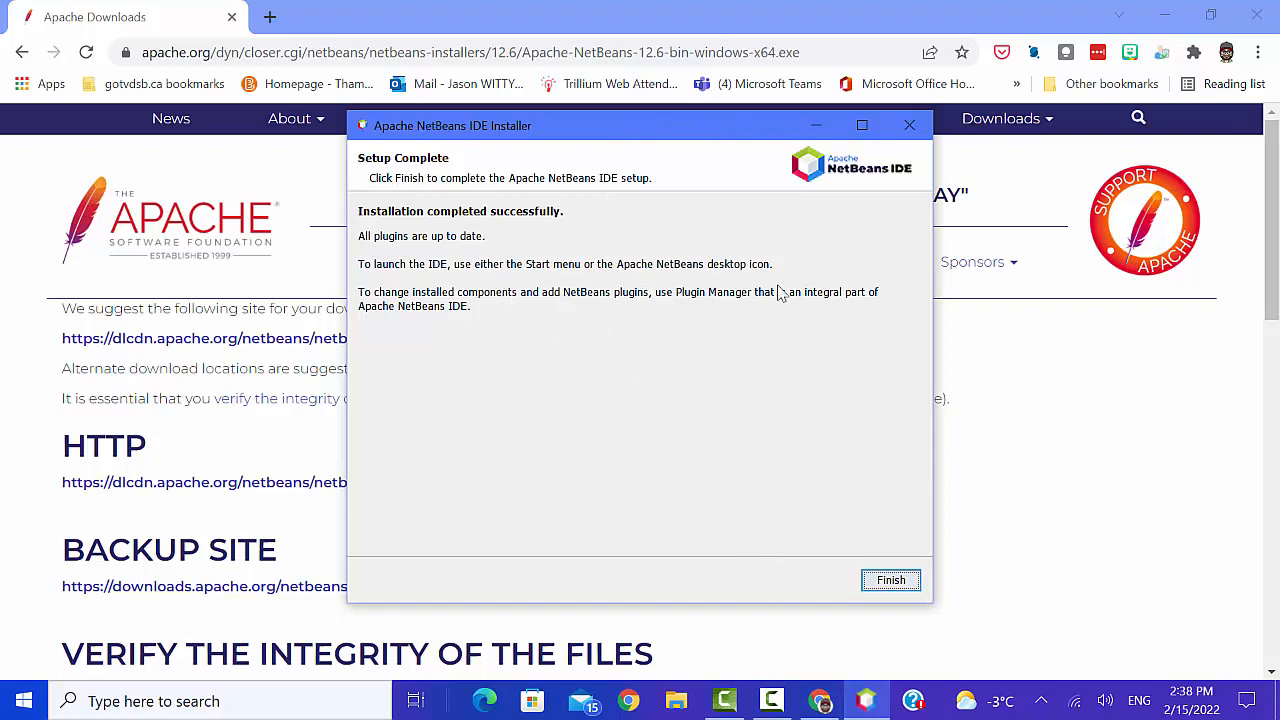
click(891, 580)
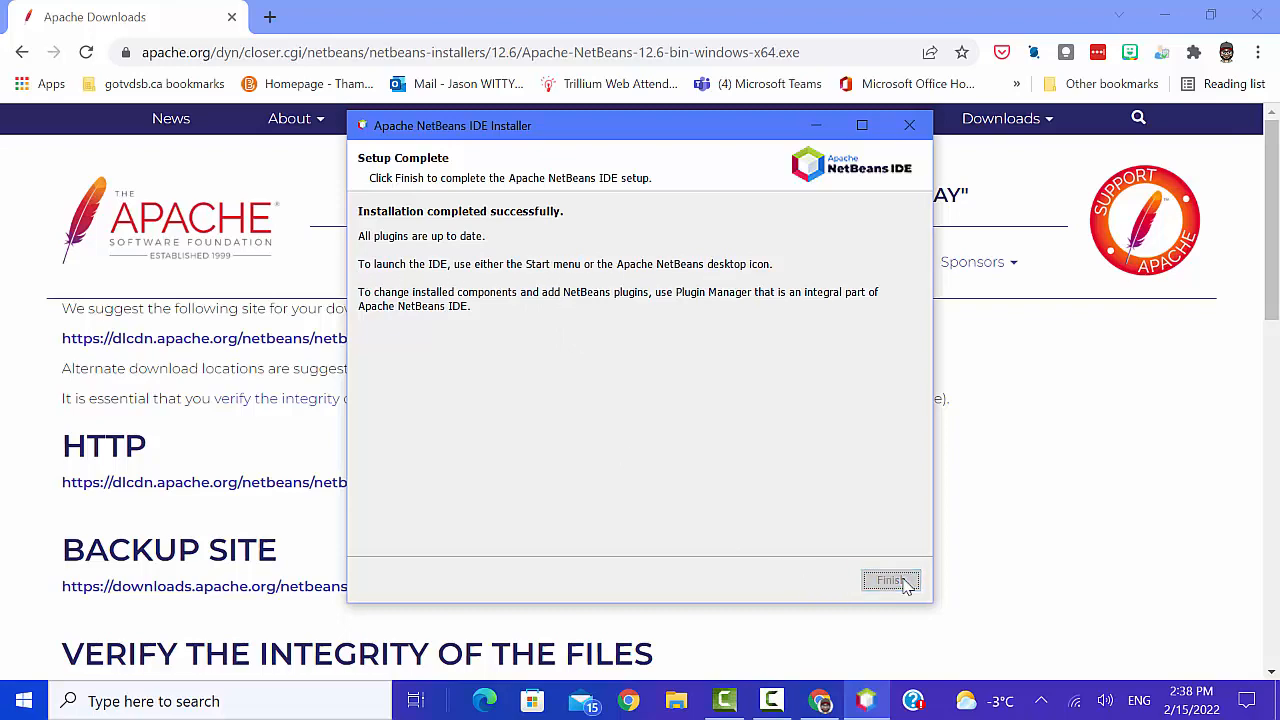
- Close the browser and launch Apache NetBeans IDE 12.6 from the installed programs
click(1262, 16)
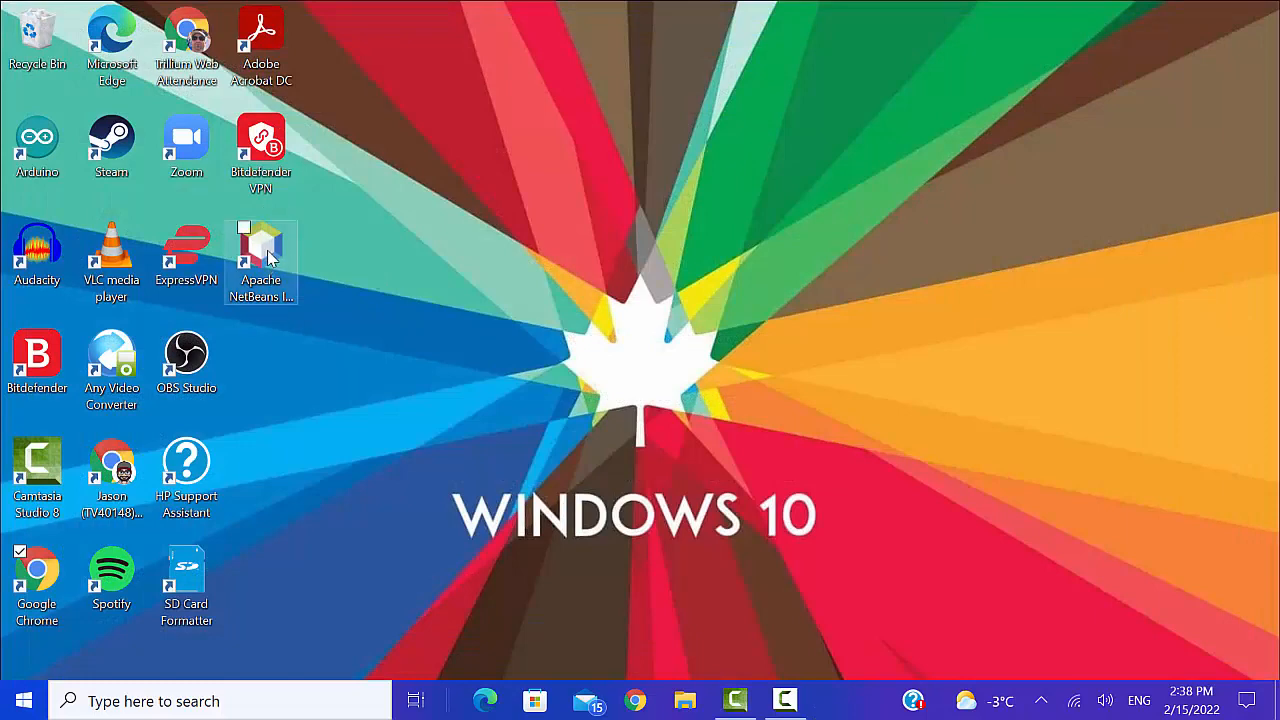
click(18, 716)
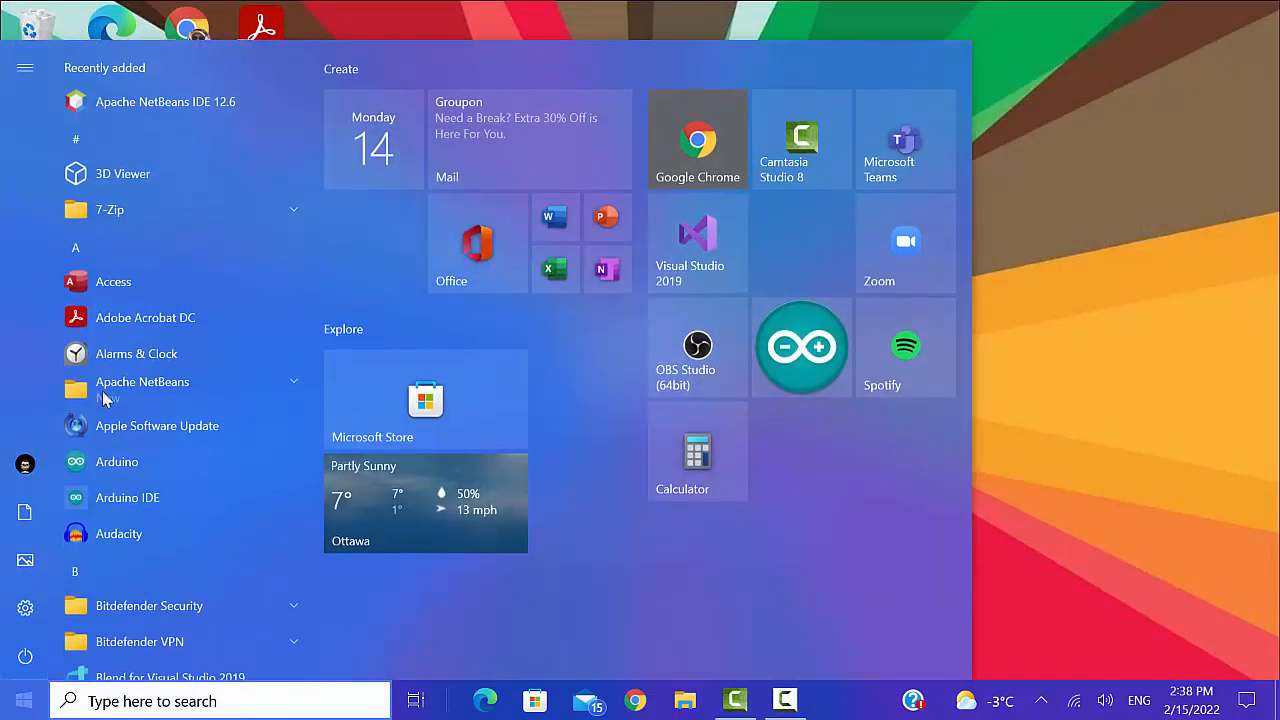
scroll(185, 289, down, 2)
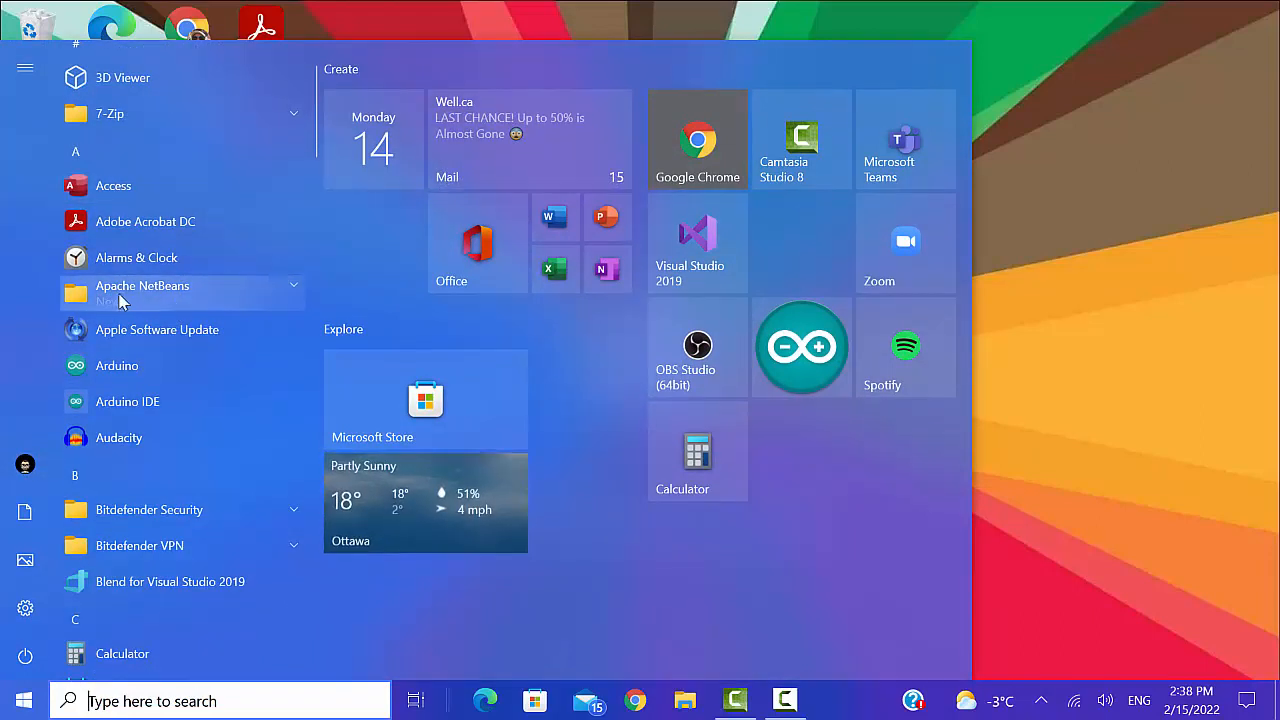
click(270, 292)
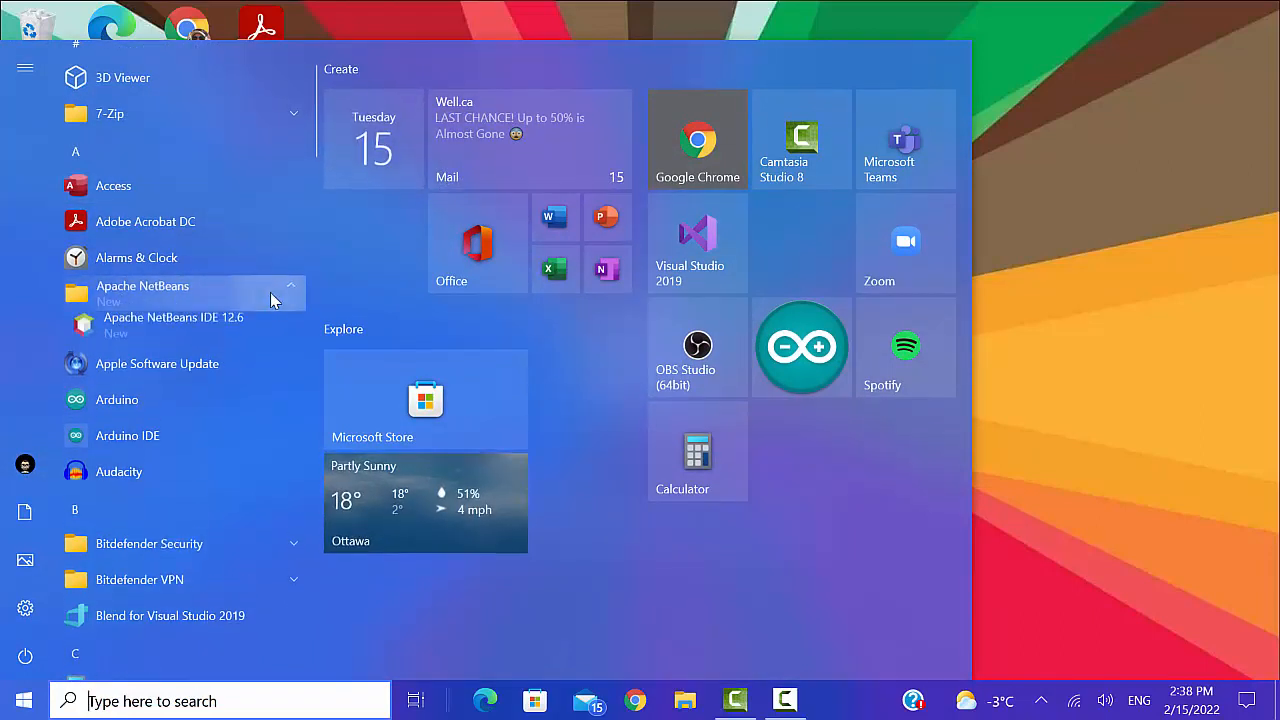
click(219, 332)
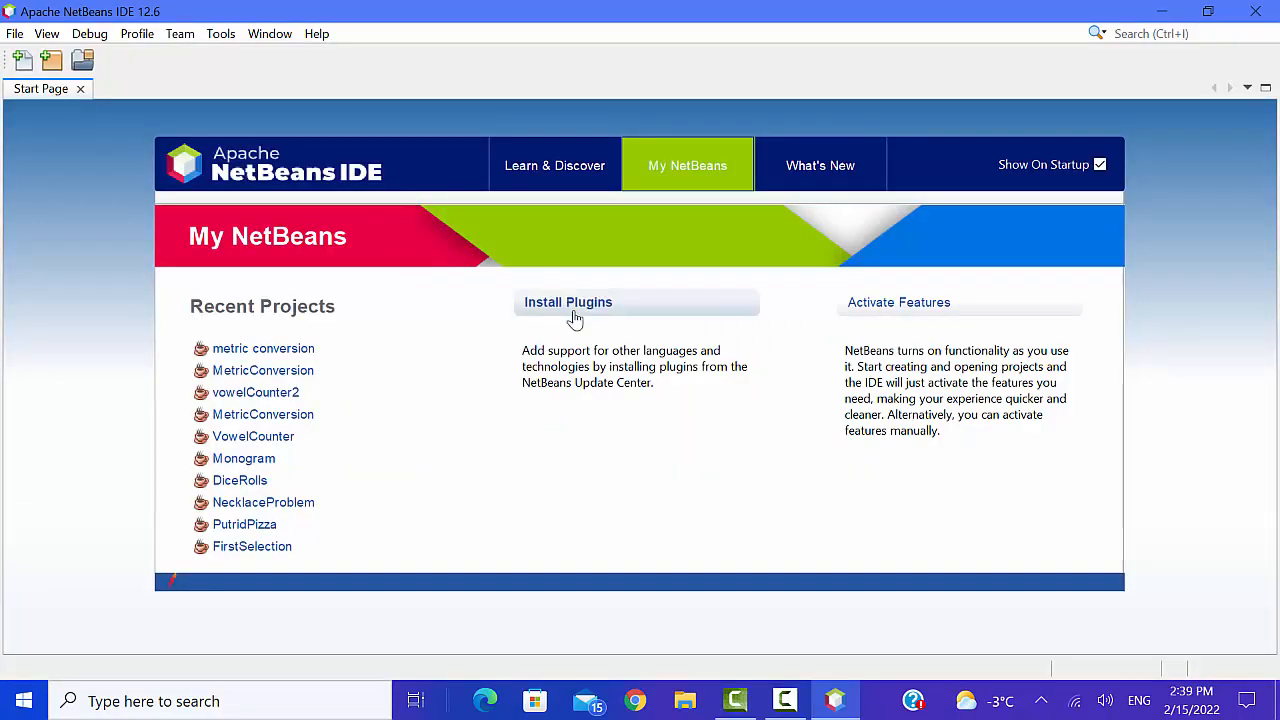
- Start a new project using the Java Application type from the Java with Ant category
click(53, 63)
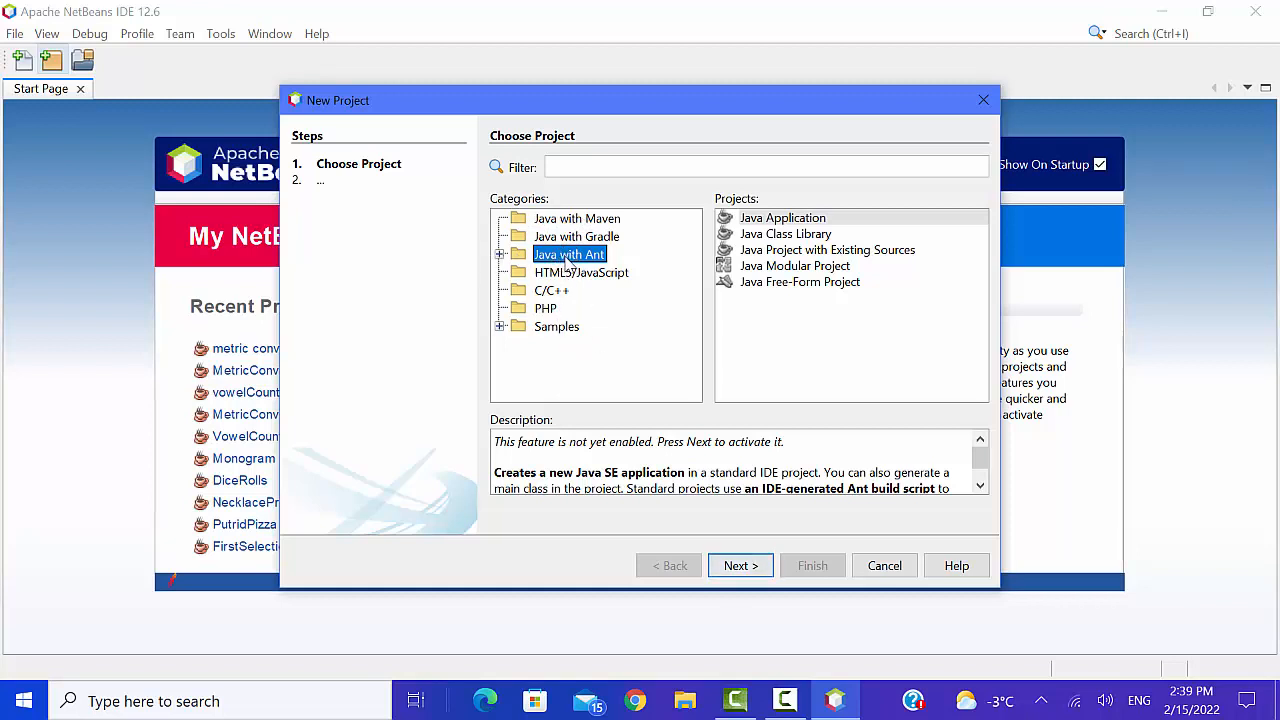
click(798, 221)
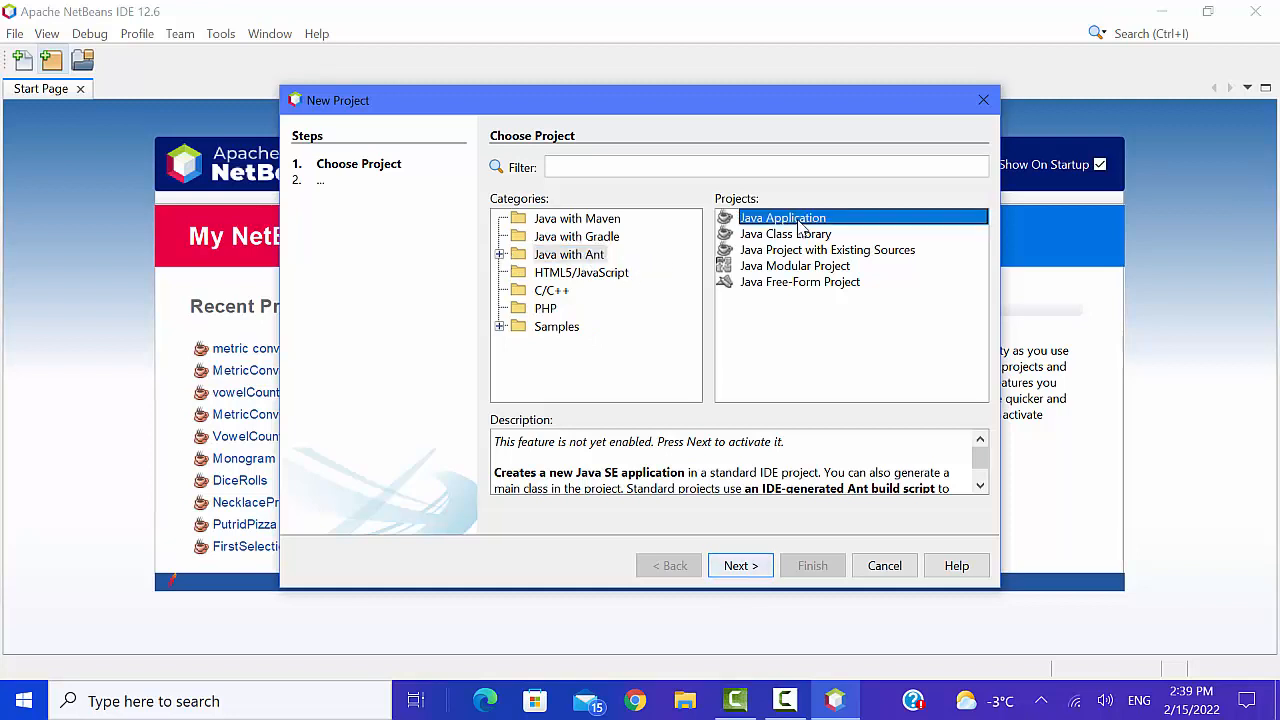
click(740, 566)
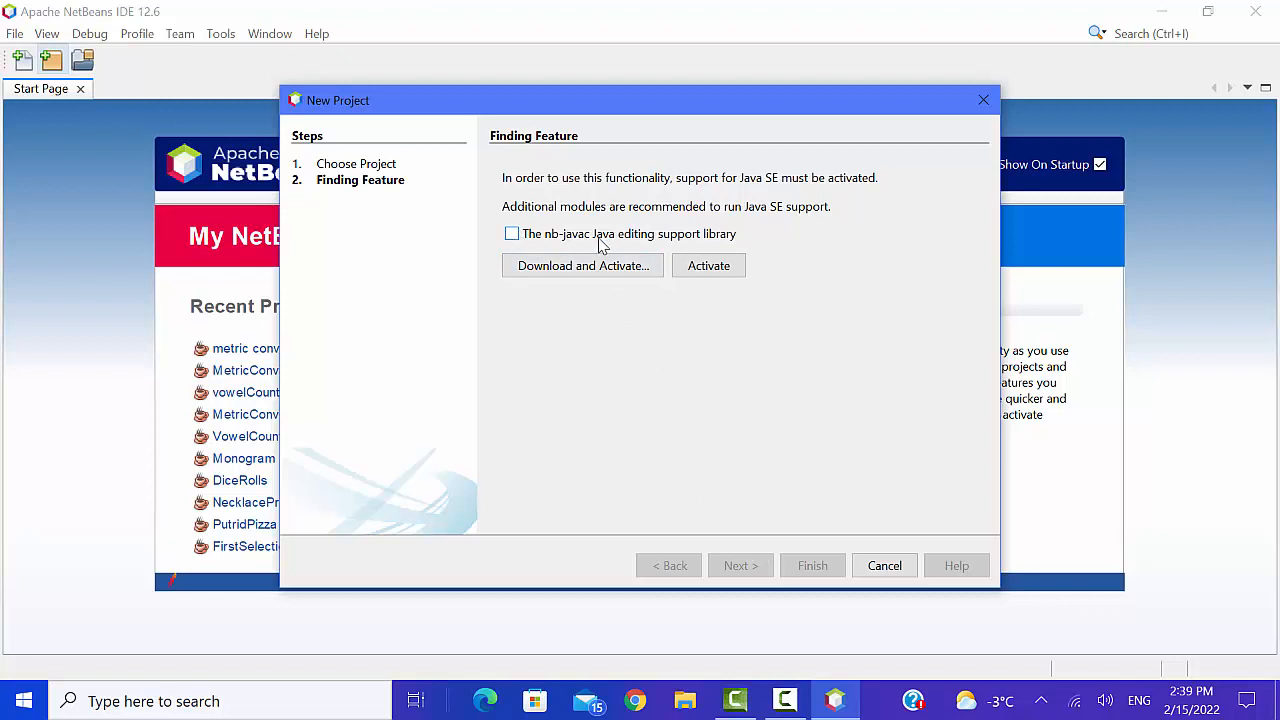
- Include the nb-javac Java editing support library, download and install it with the license terms accepted, and finish the plugin installer
click(512, 234)
click(590, 277)
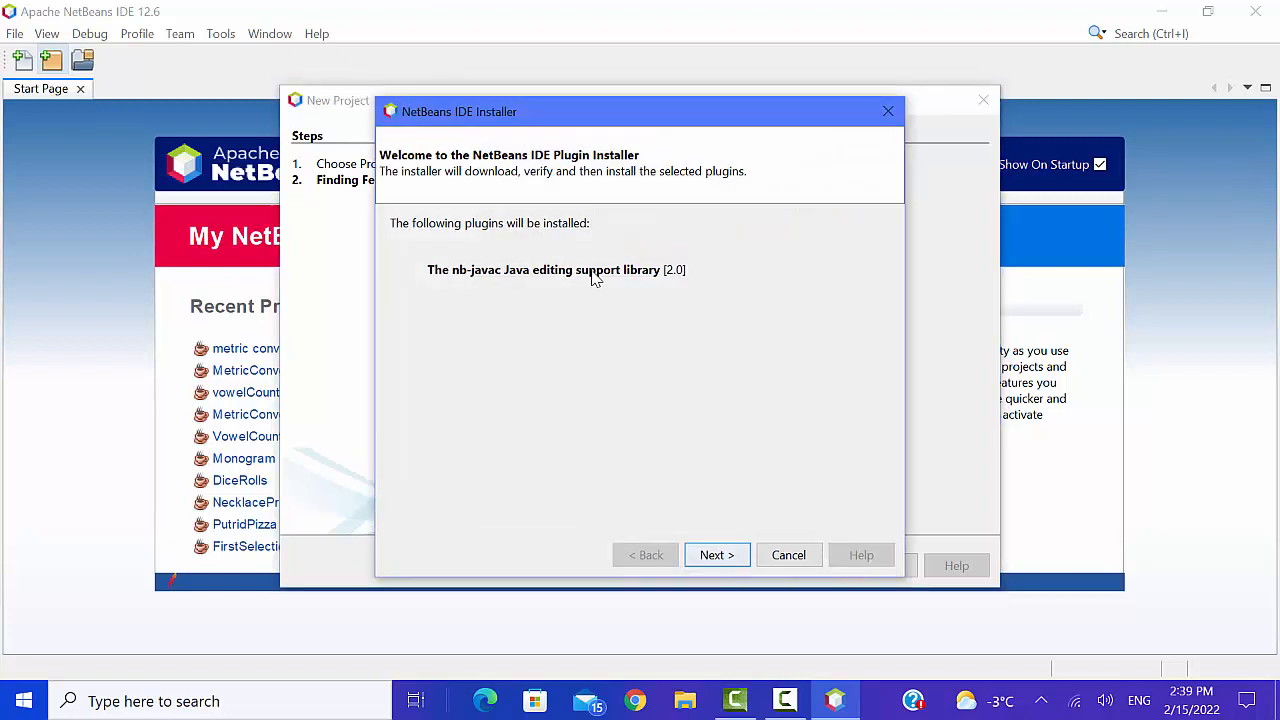
click(724, 558)
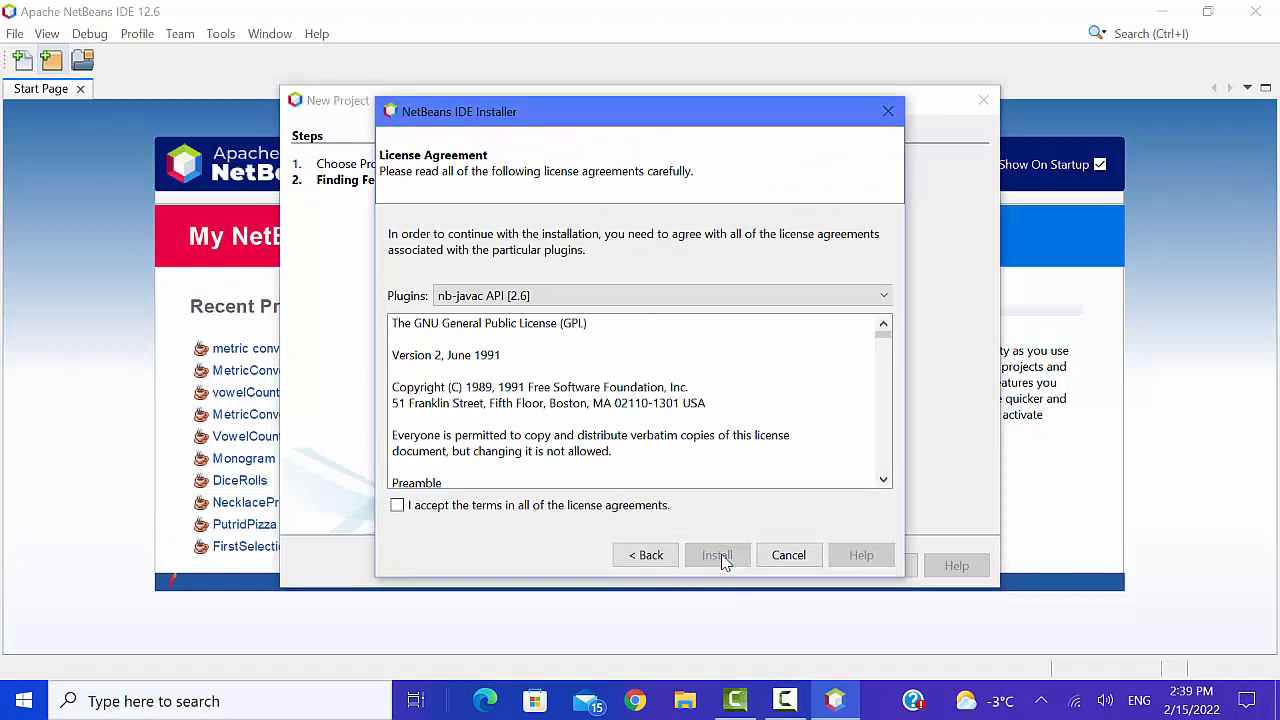
click(397, 510)
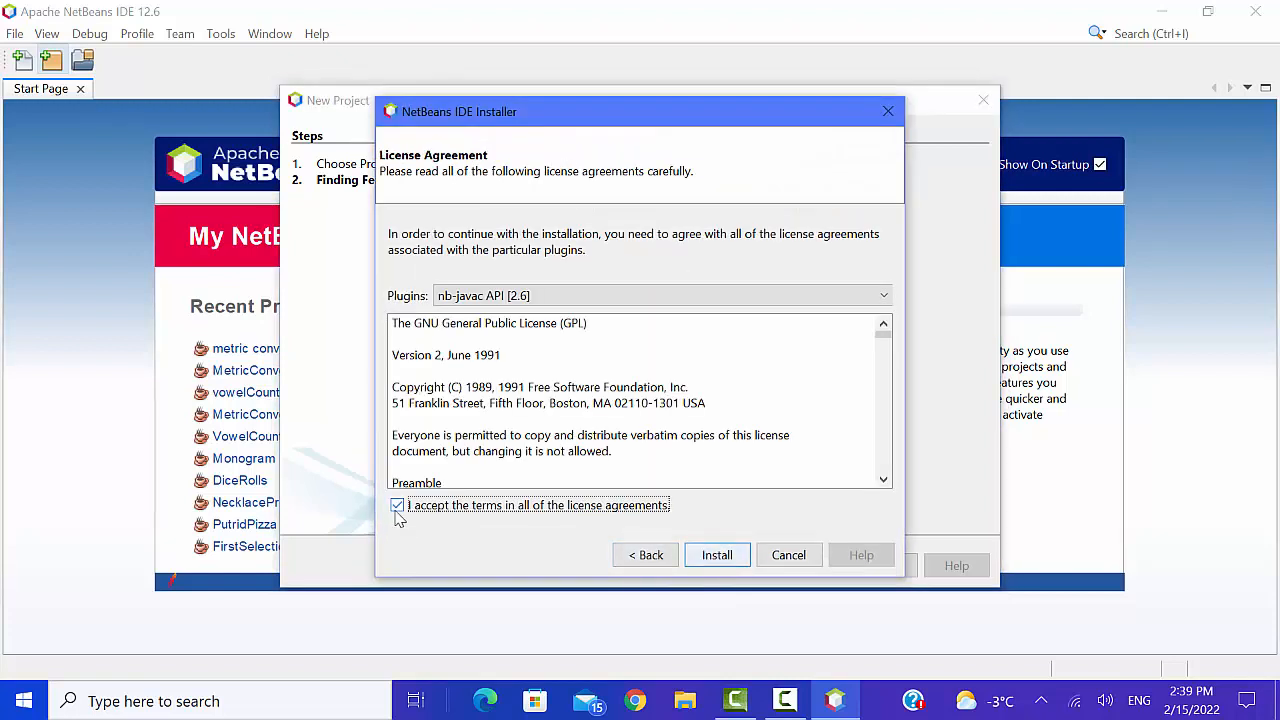
click(717, 555)
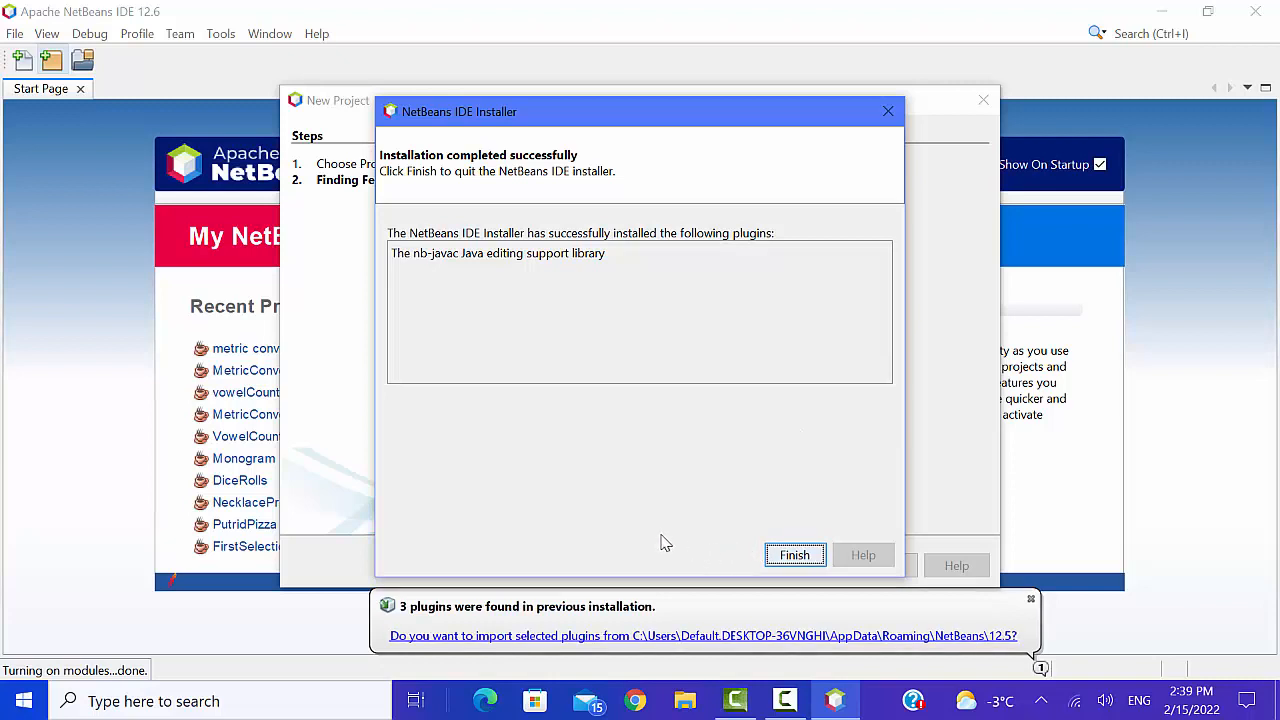
click(794, 554)
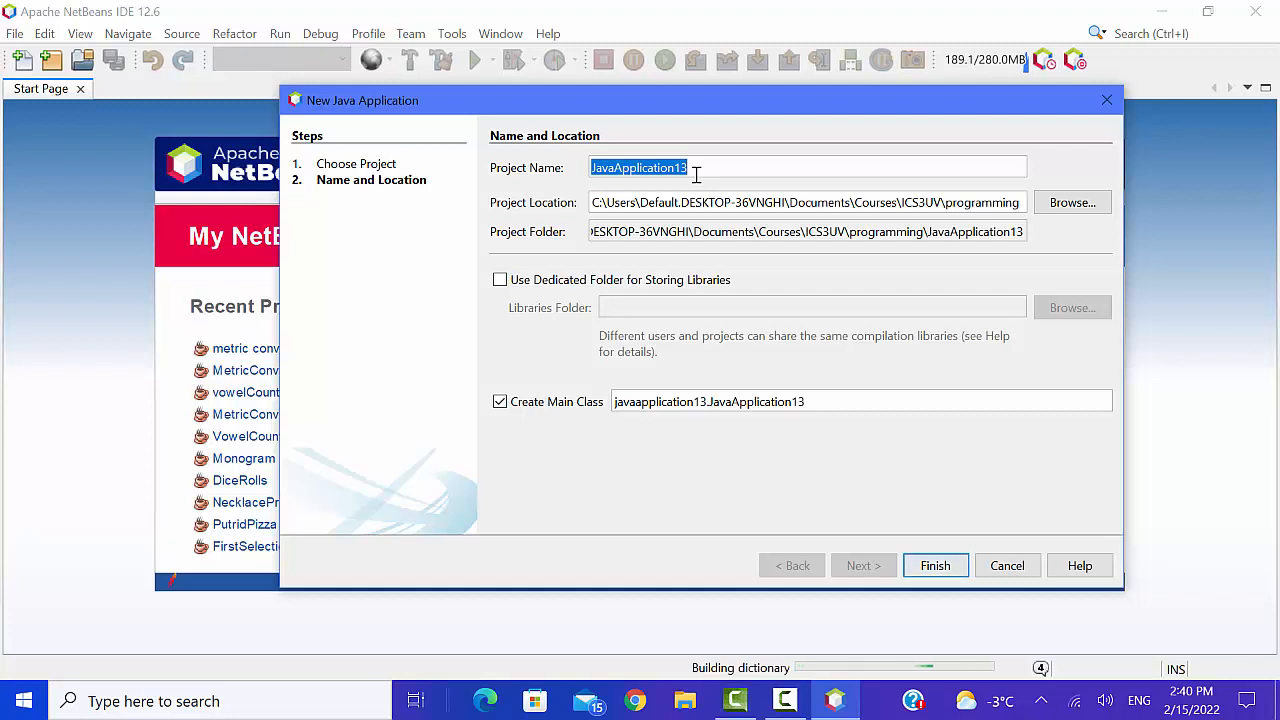
- Name the Java application project TestApp and create it in the default location with its main class
text(TestApp)
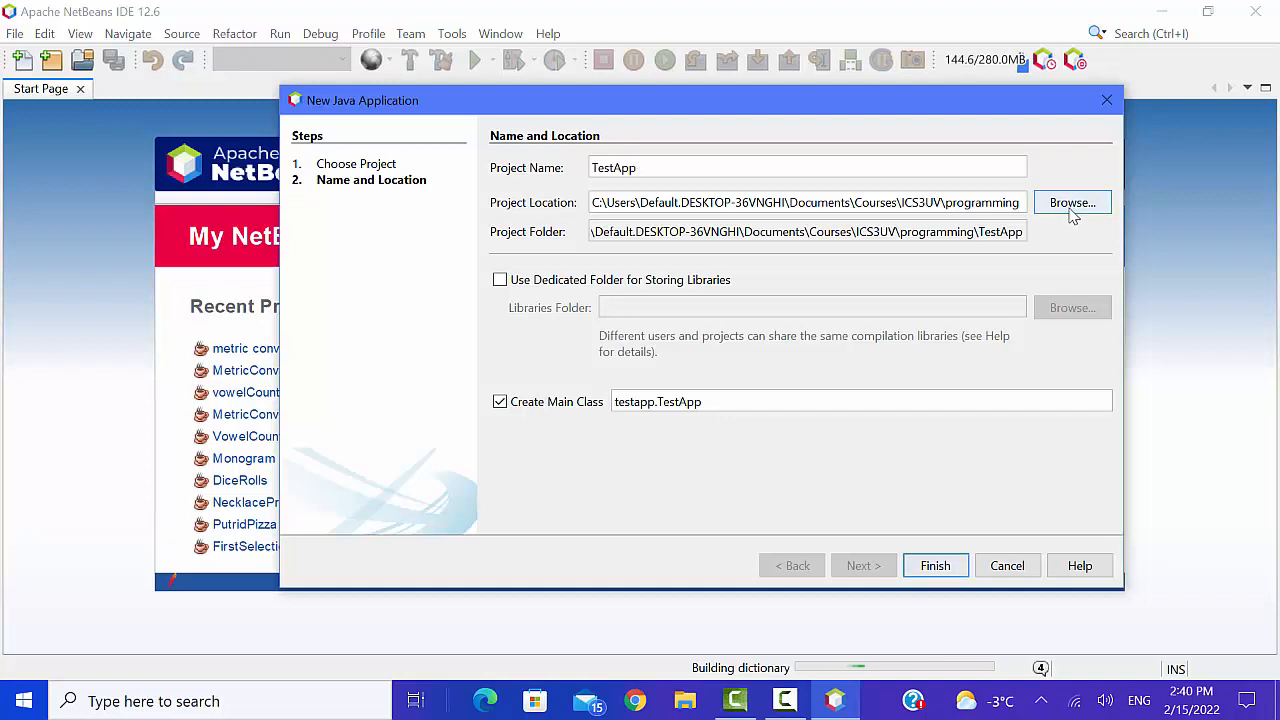
click(935, 565)
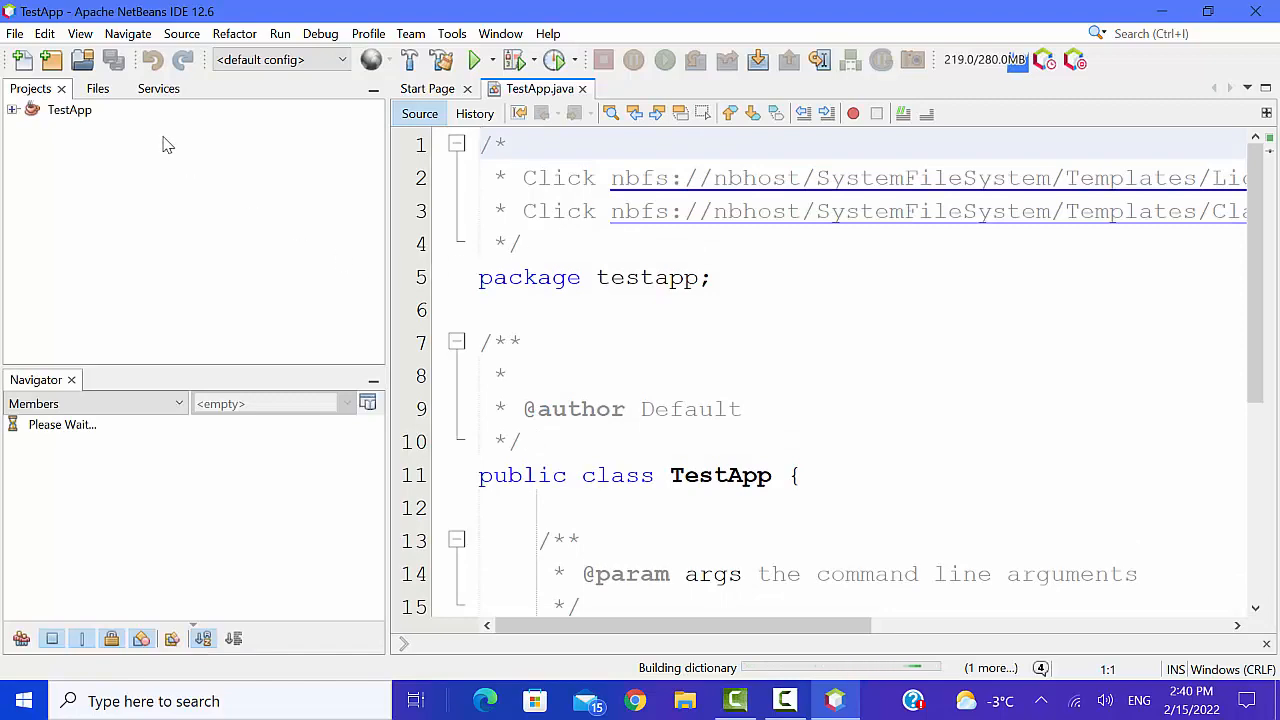
- Narrow the Projects and Navigator panes to widen the code editor, and look through the generated TestApp.java code
scroll(779, 395, down, 4)
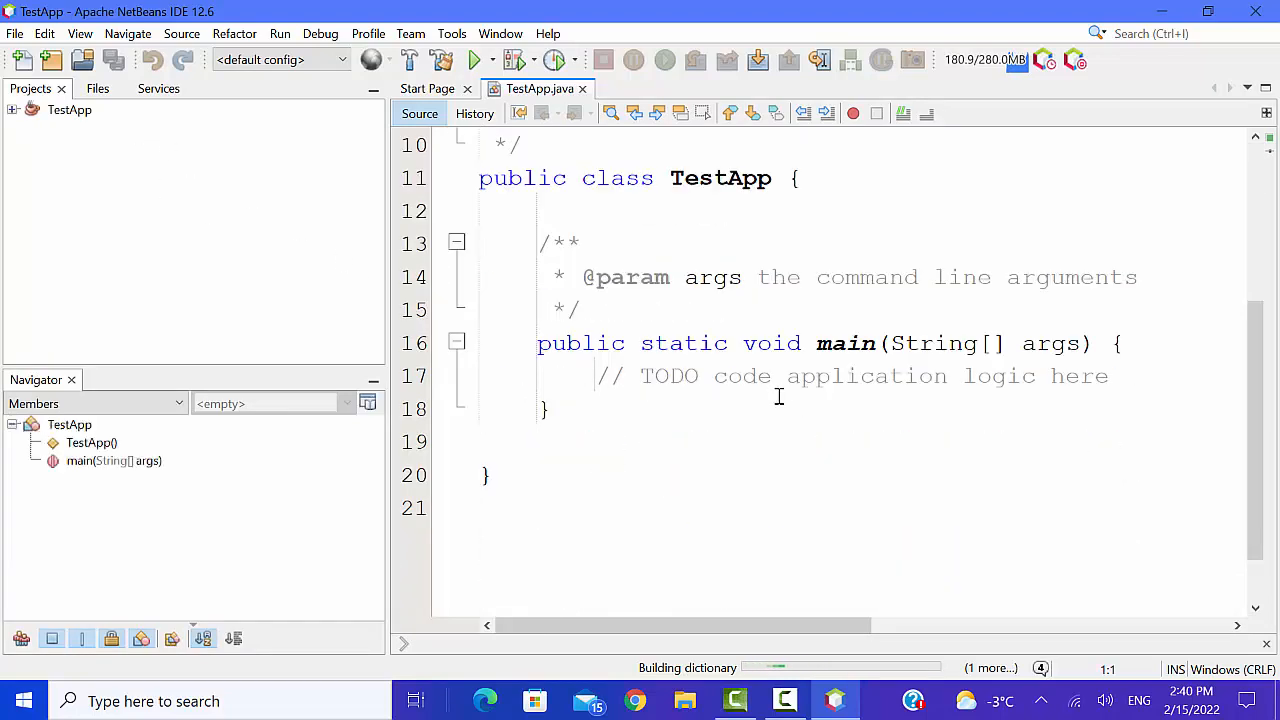
scroll(777, 400, up, 3)
scroll(779, 400, up, 1)
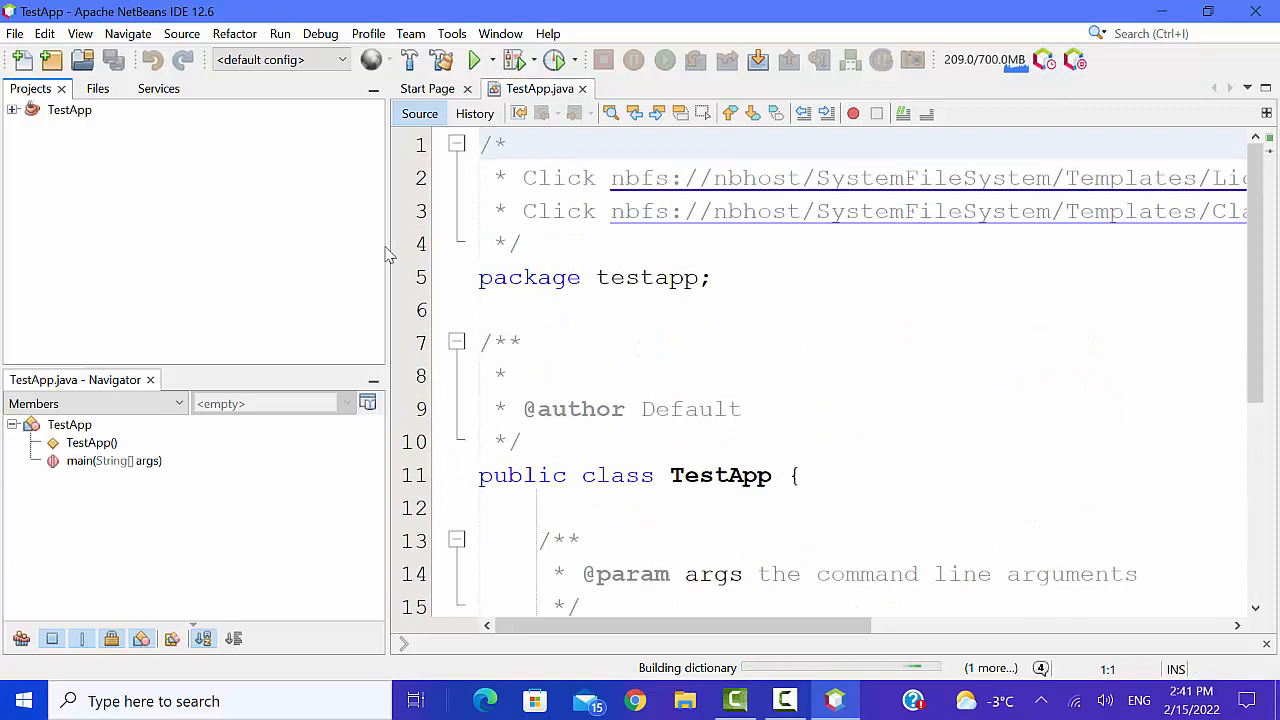
drag(386, 246, 204, 241)
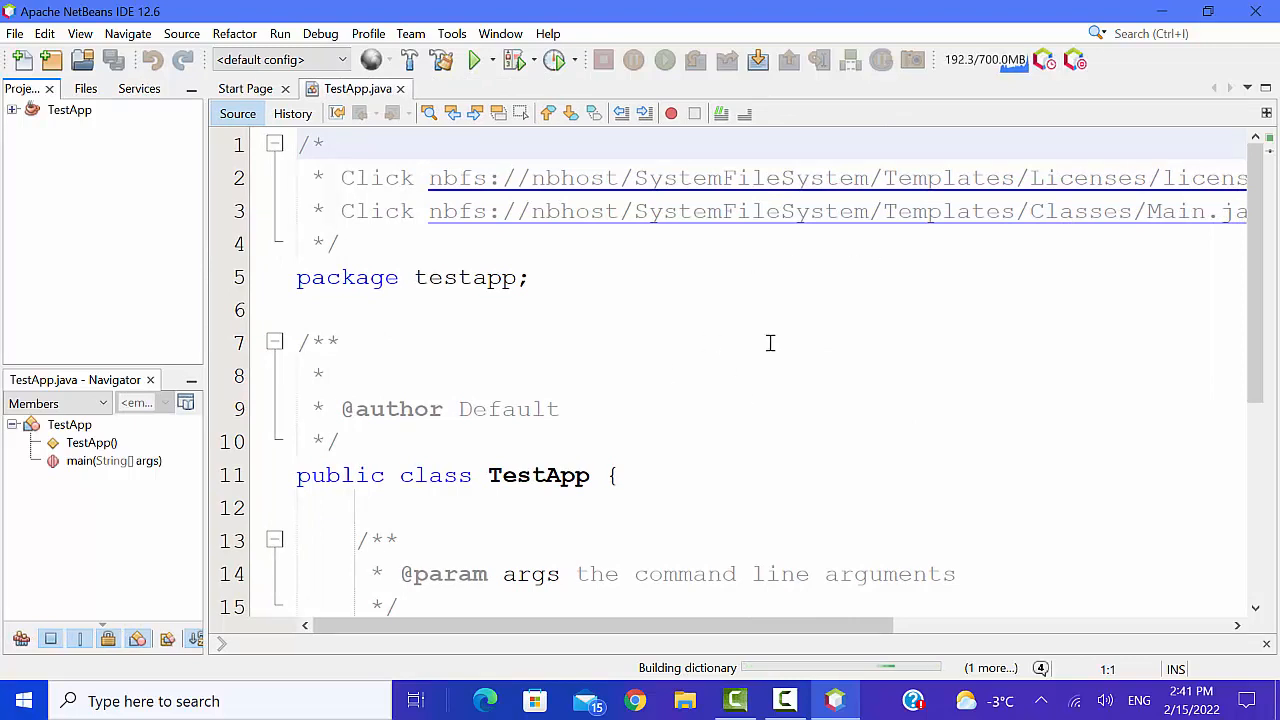
scroll(778, 415, down, 3)
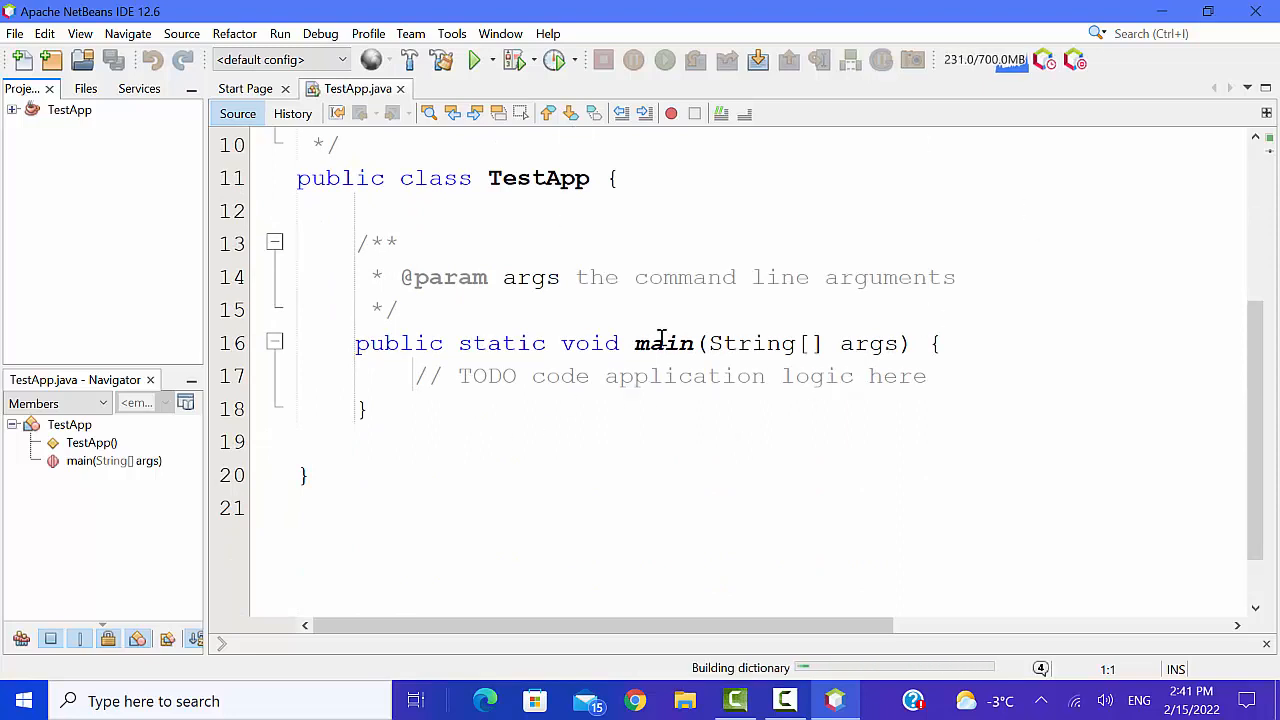
- Exit the NetBeans IDE despite the running Building dictionary process, and dismiss the remaining exit prompt
click(1255, 11)
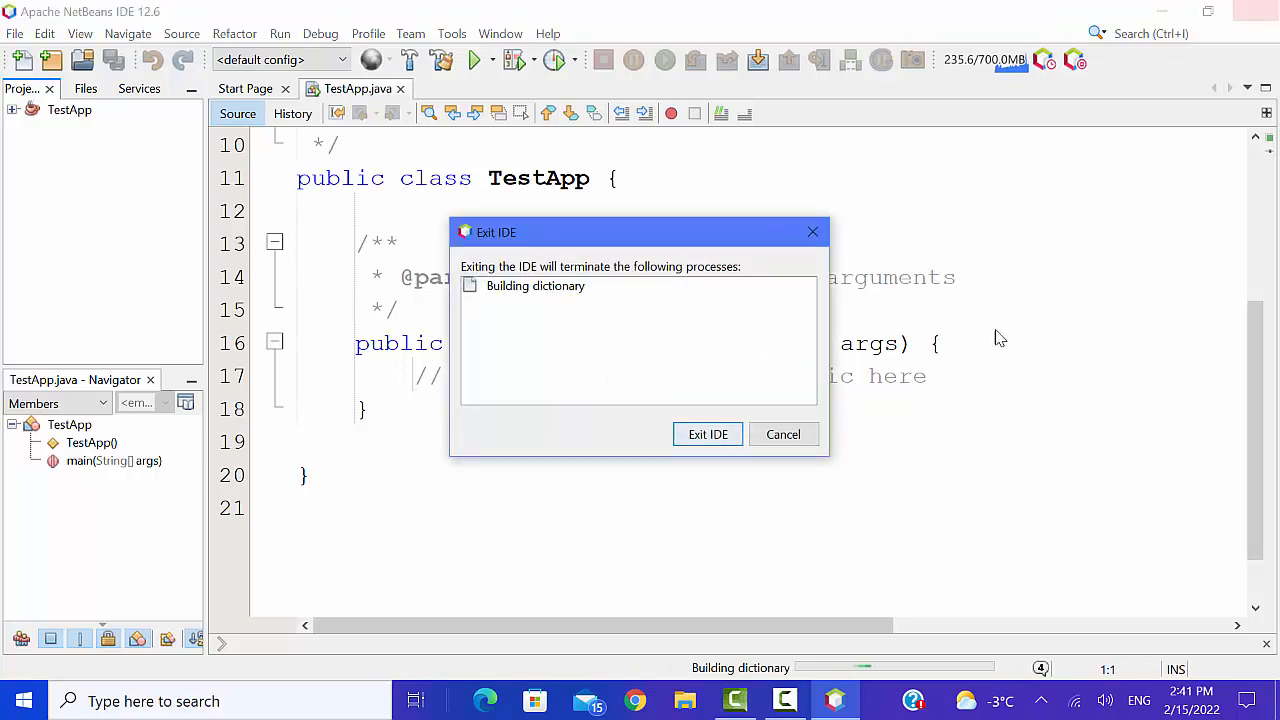
click(736, 437)
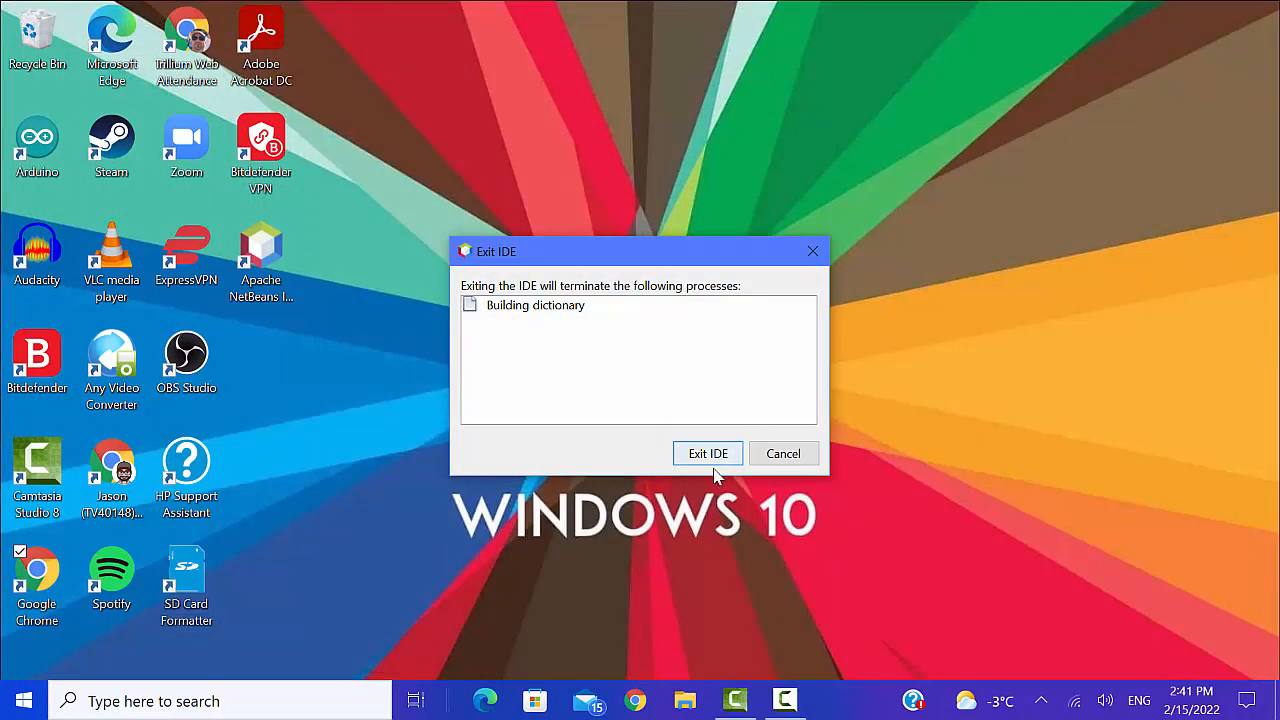
click(783, 453)
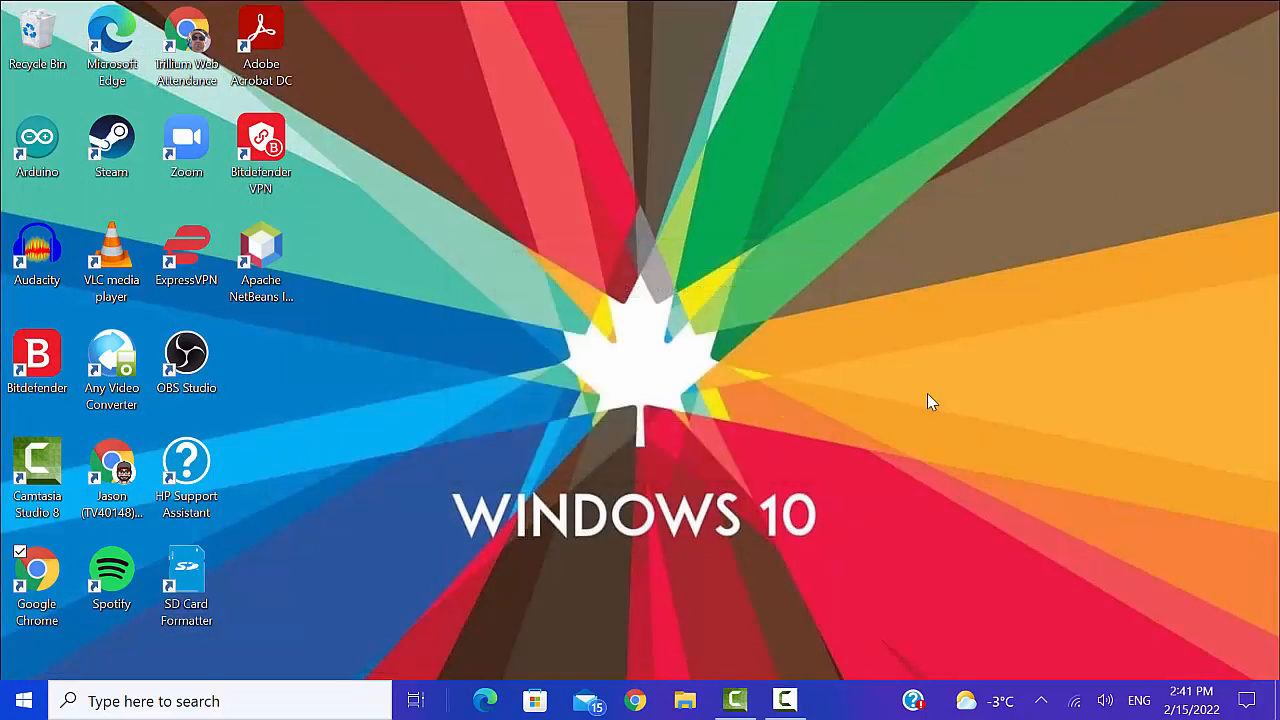